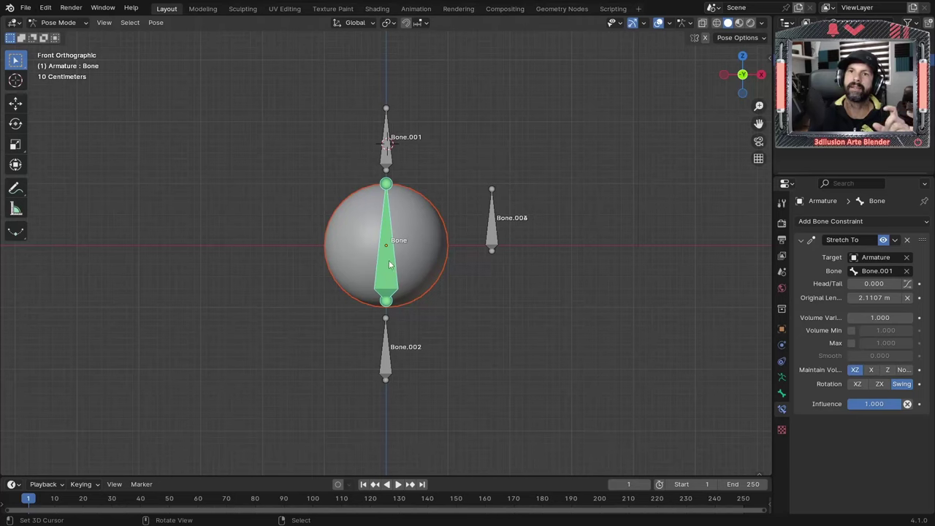
- Make Bone active, collapse its Stretch To constraint and bring up the bone constraint types
left_click(381, 371)
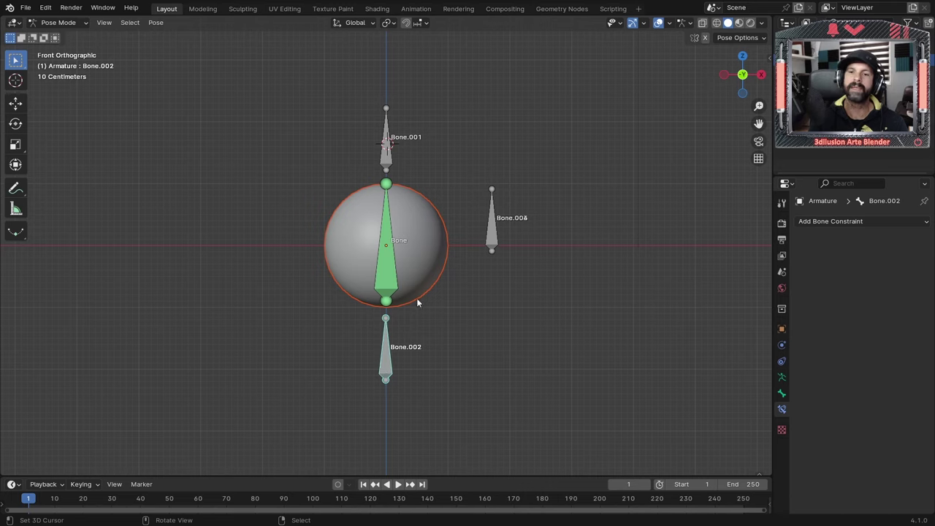
left_click(392, 285)
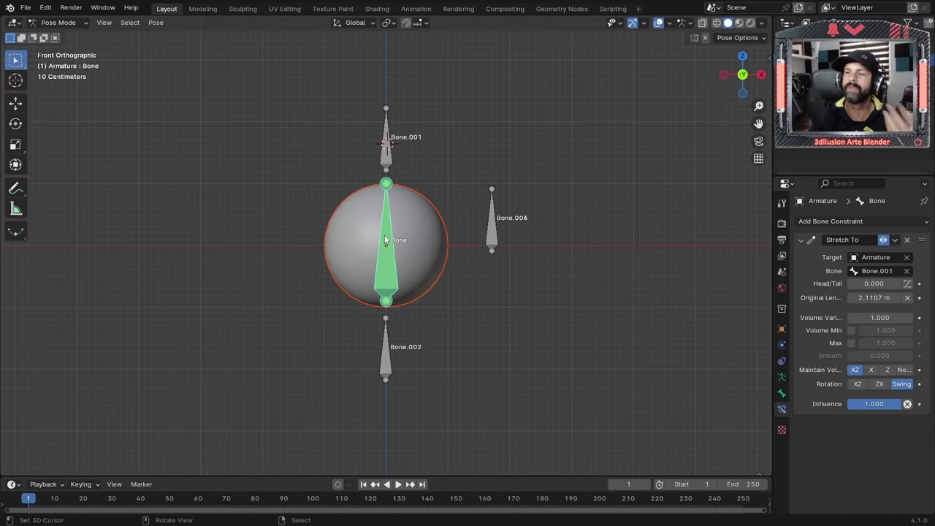
left_click(802, 240)
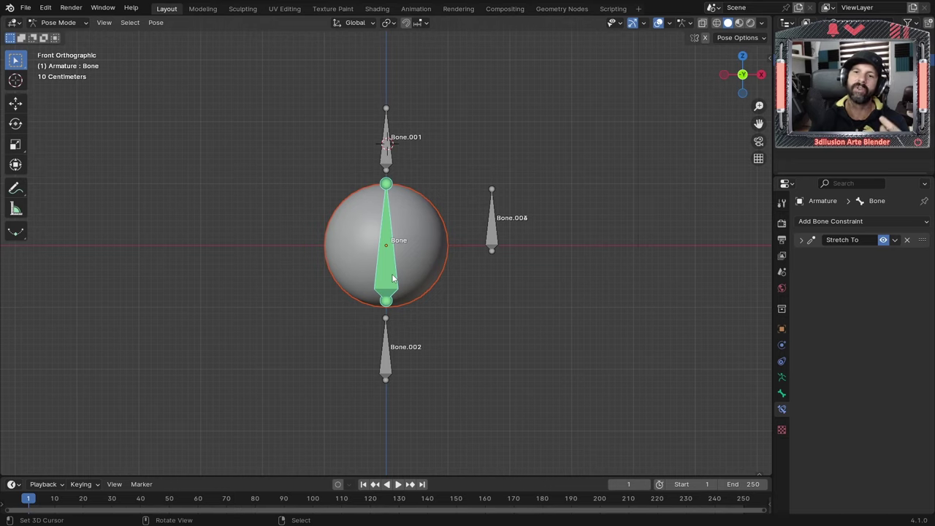
left_click(823, 220)
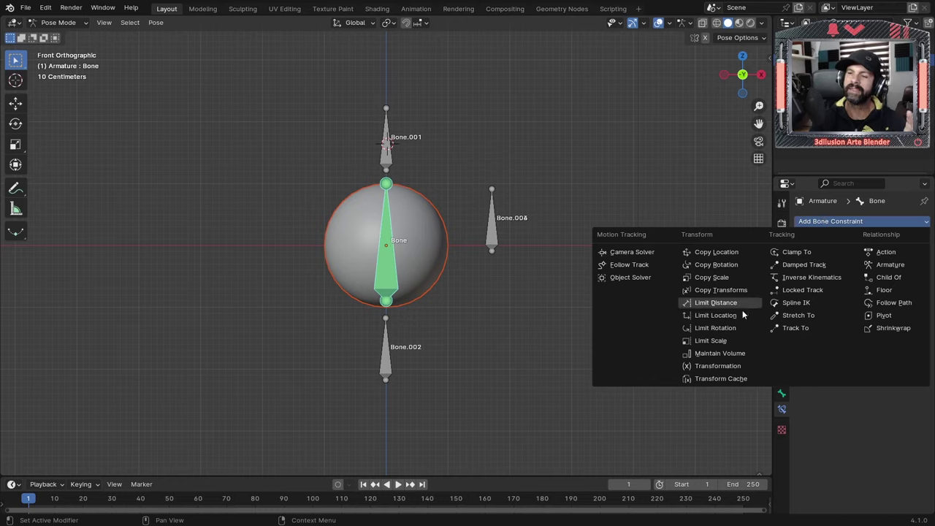
- Add a Copy Transforms constraint to Bone targeting Bone.002 of the Armature
left_click(719, 290)
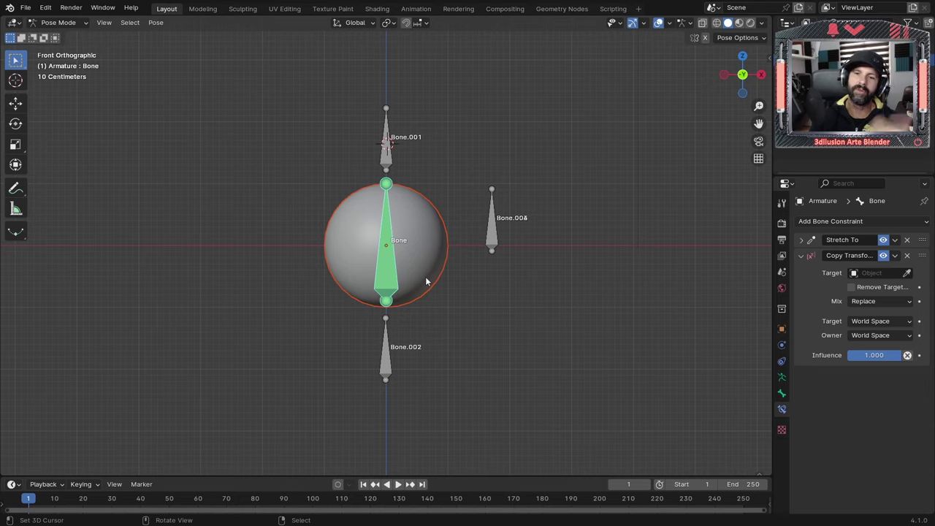
left_click(385, 371)
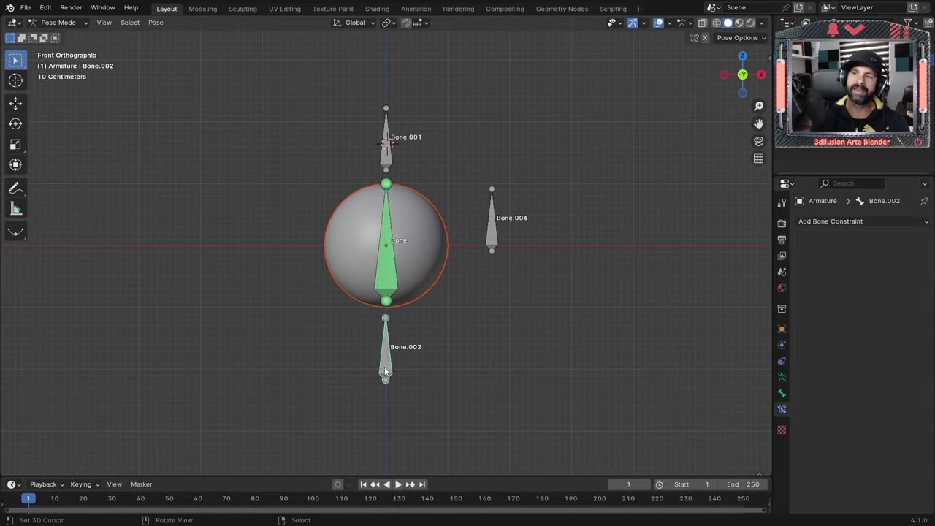
left_click(386, 257)
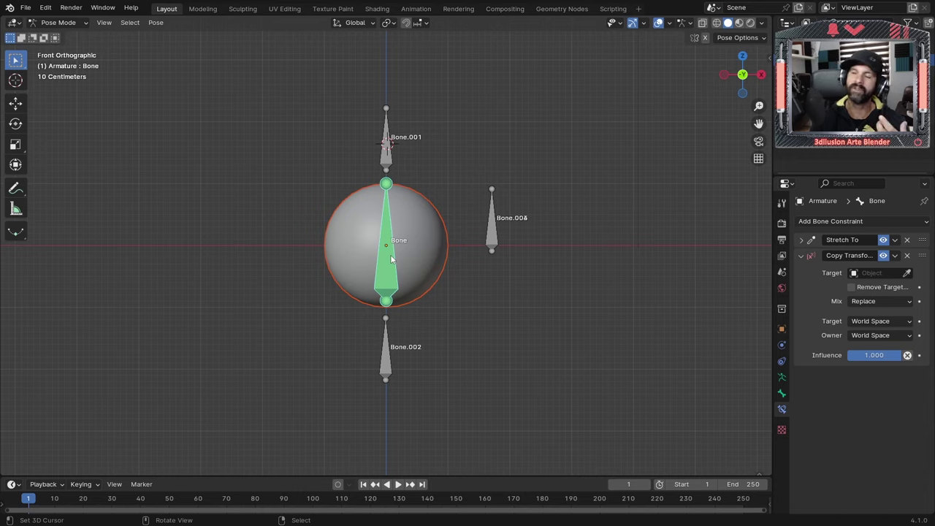
left_click(865, 274)
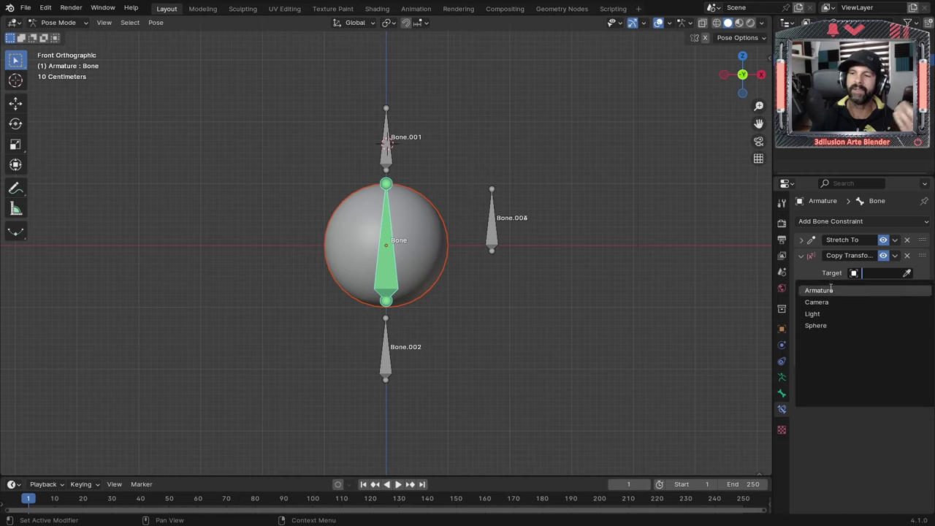
left_click(831, 290)
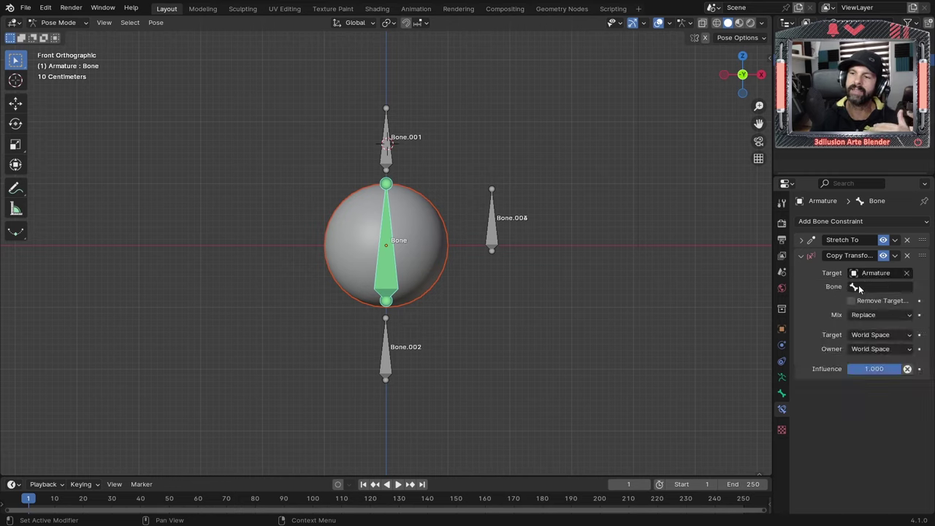
left_click(860, 287)
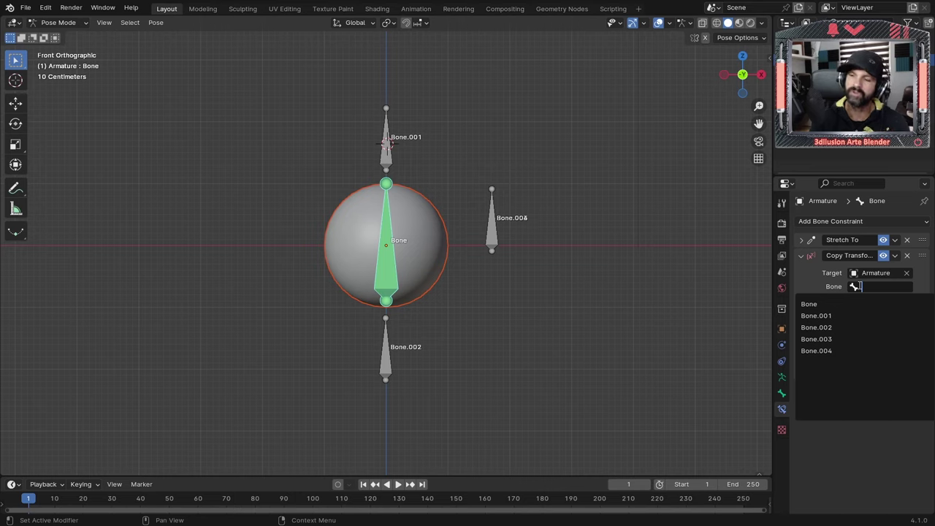
left_click(816, 327)
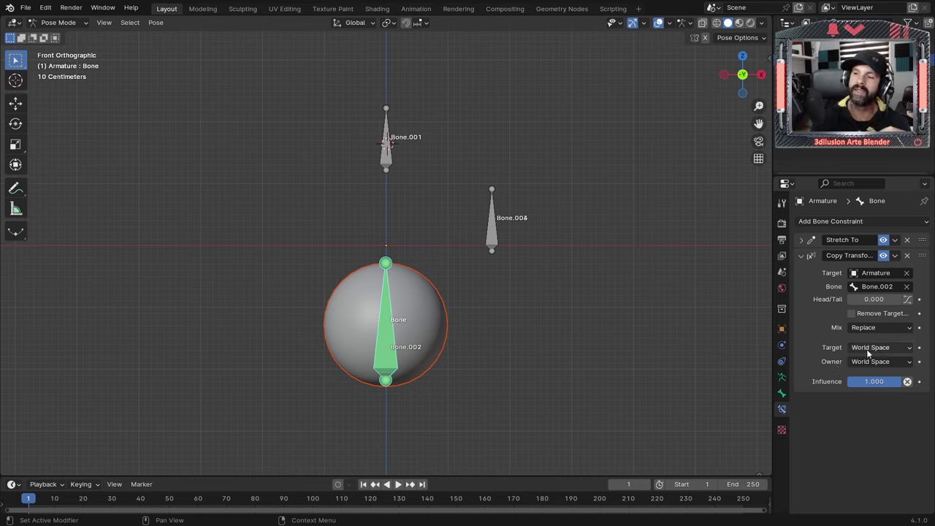
mouse_move(881, 348)
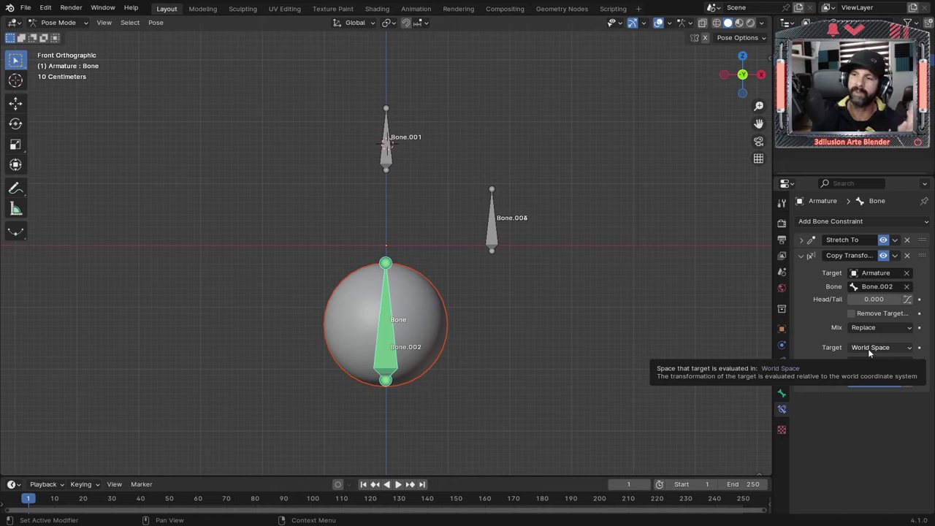
- Set the Copy Transforms target space and owner space both to Local Space
left_click(868, 349)
left_click(817, 416)
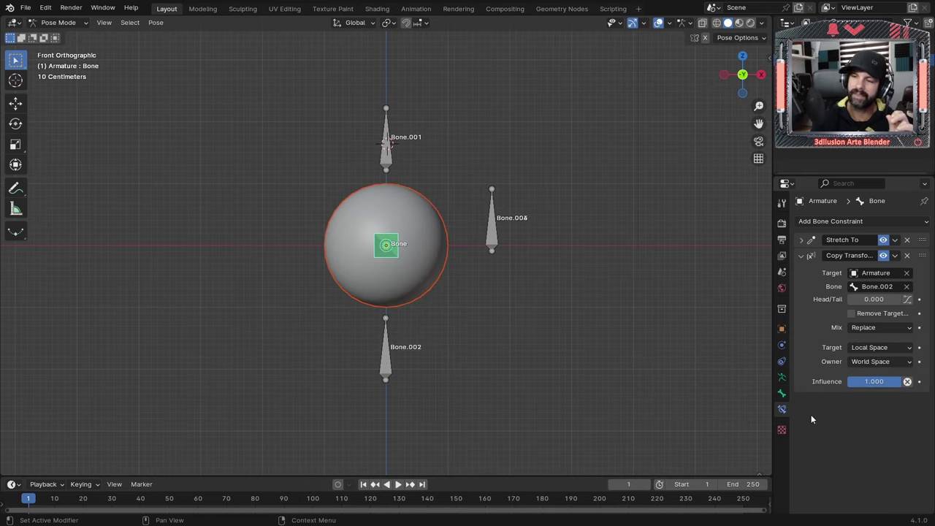
left_click(883, 362)
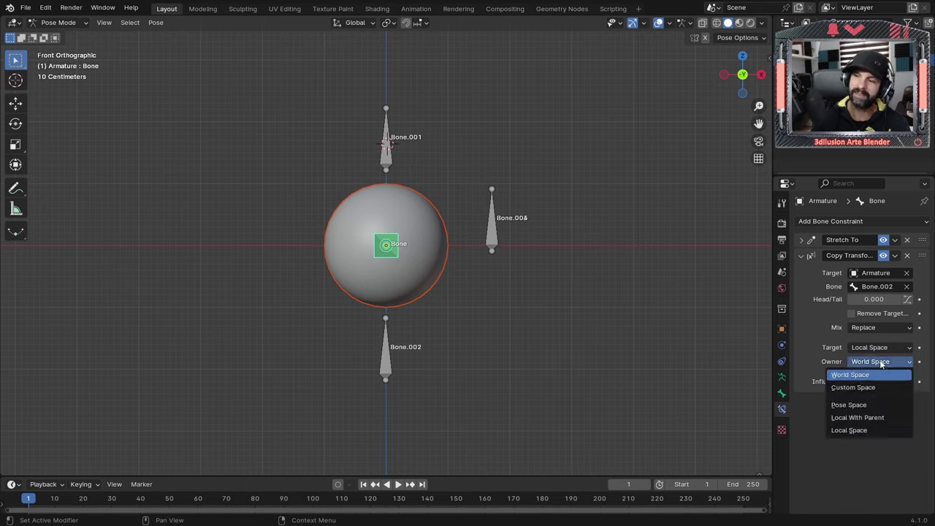
left_click(855, 431)
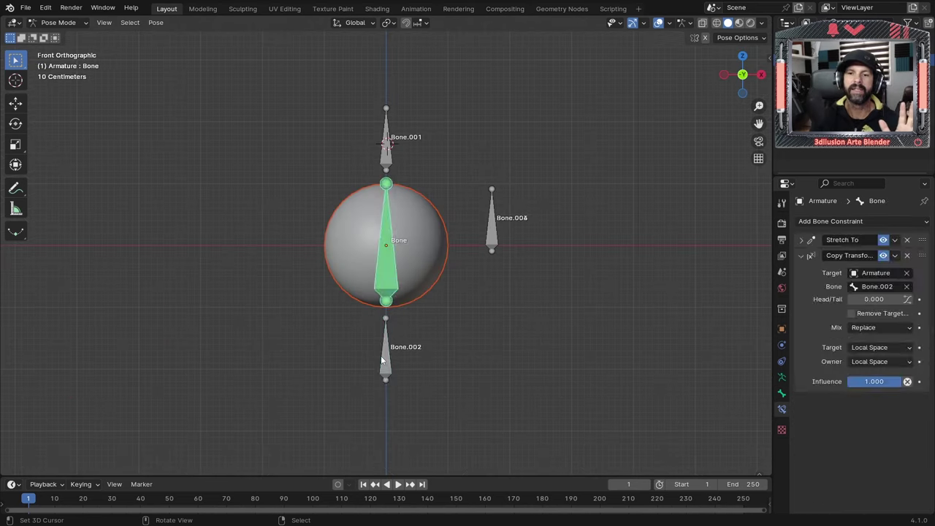
- Test-move a bone and undo it, then collapse Bone's Copy Transforms constraint
key("g")
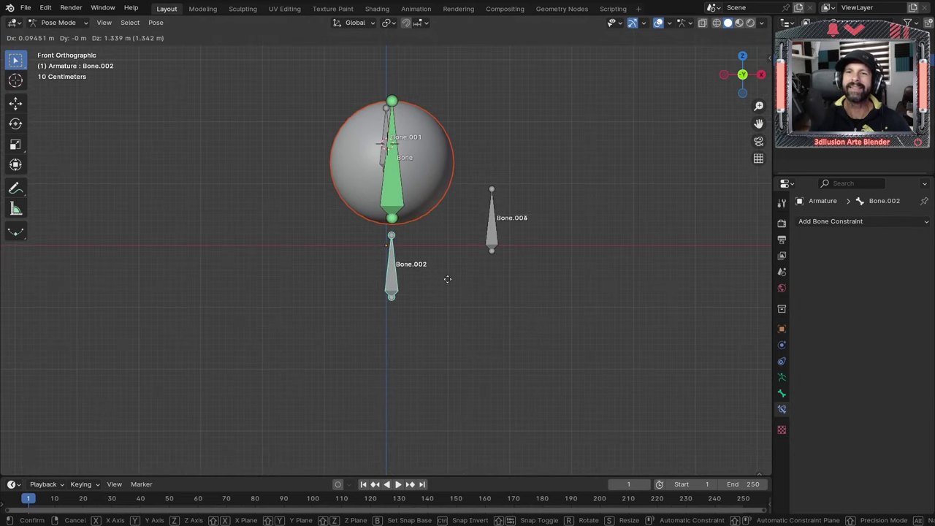
left_click(440, 369)
key("ctrl+z")
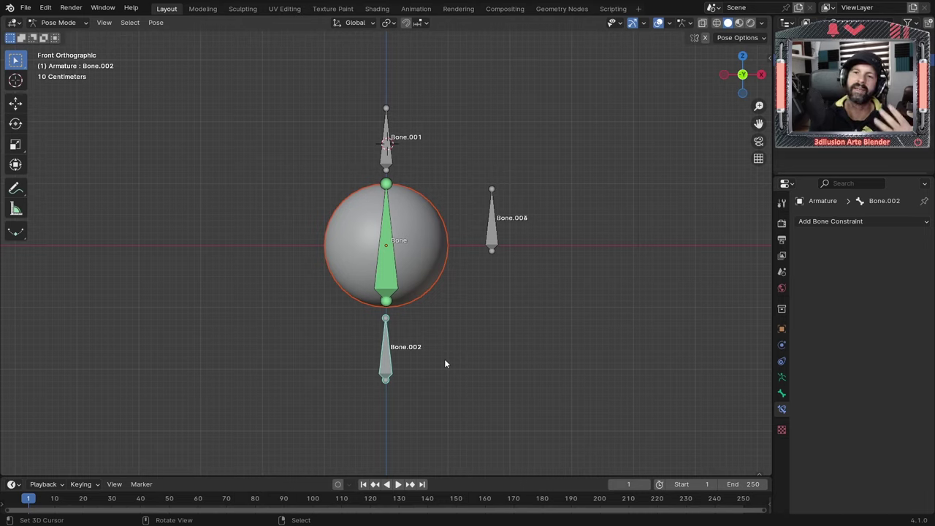
left_click(406, 279)
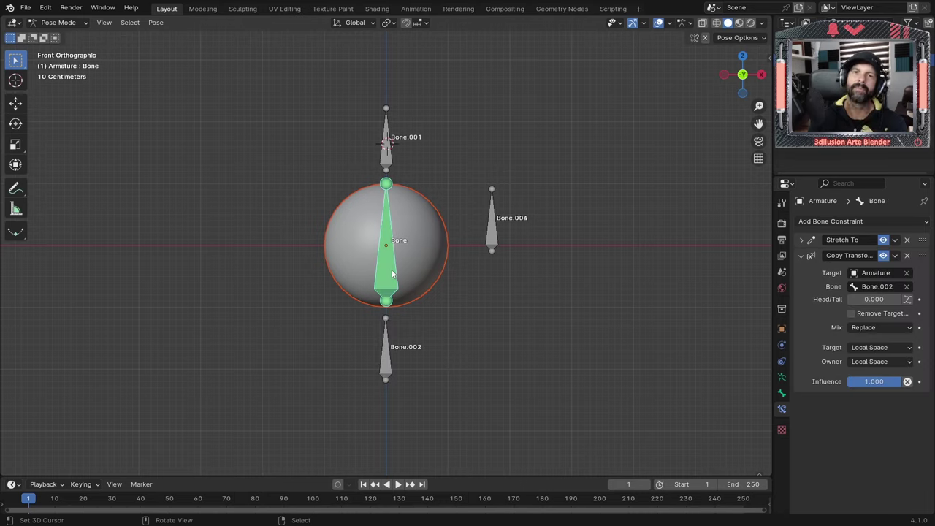
left_click(801, 256)
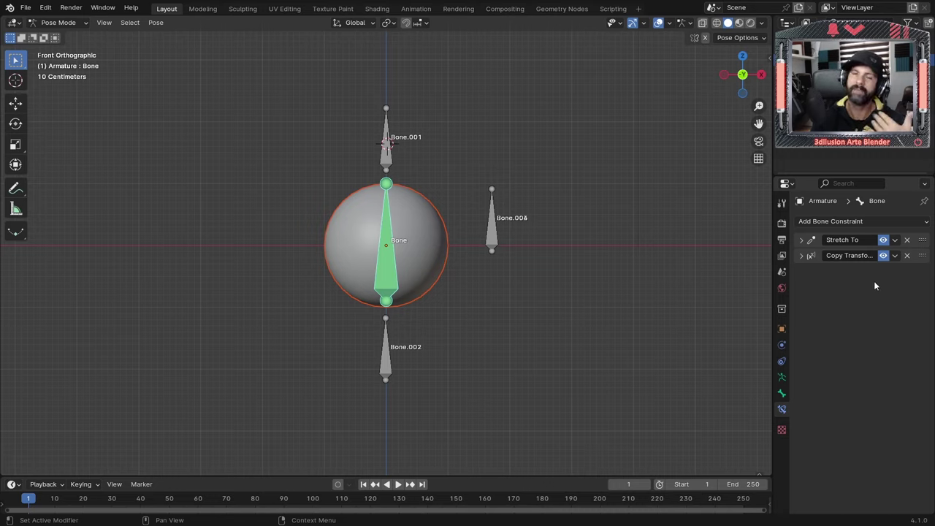
- Move Copy Transforms above Stretch To in Bone's stack and test-move Bone.002, cancelling
left_click_drag(922, 255, 921, 241)
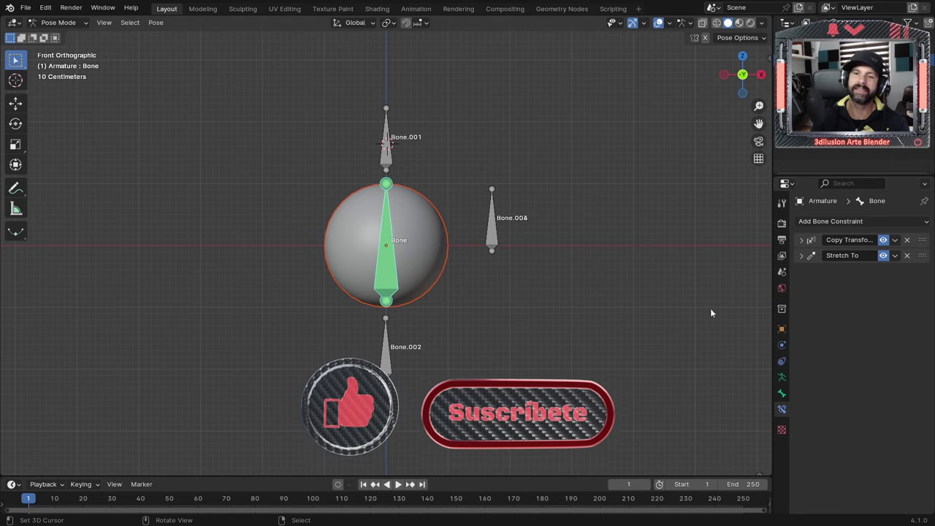
left_click(387, 356)
key("g")
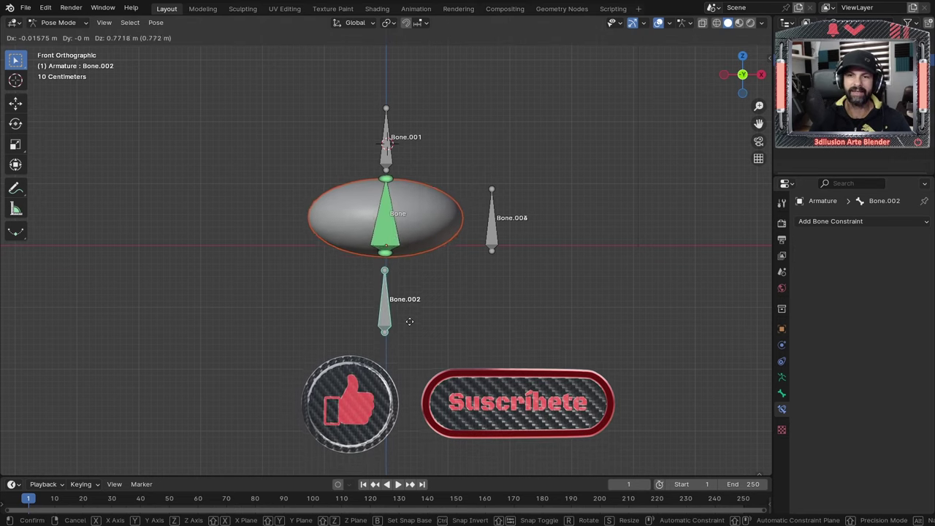
right_click(409, 323)
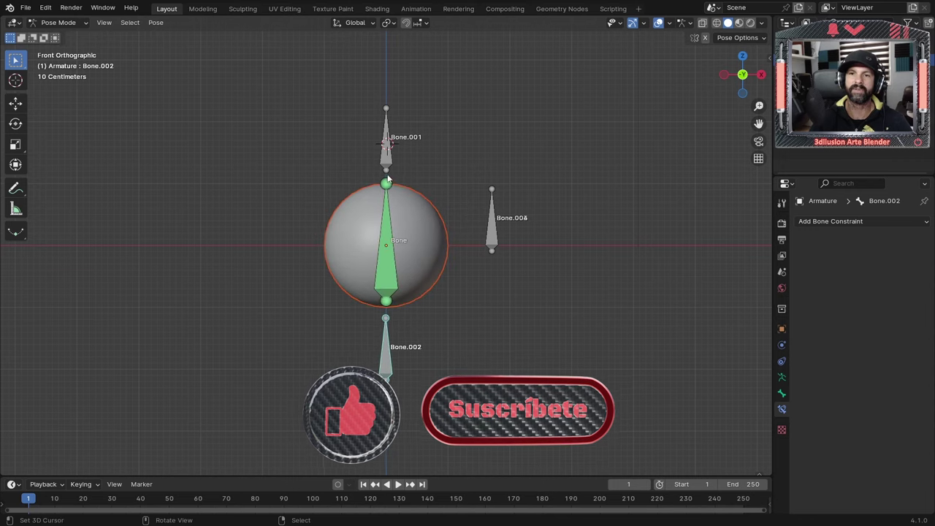
- Test-move Bone.001 and Bone.002, cancelling or undoing each move
left_click(386, 147)
key("g")
key("Escape")
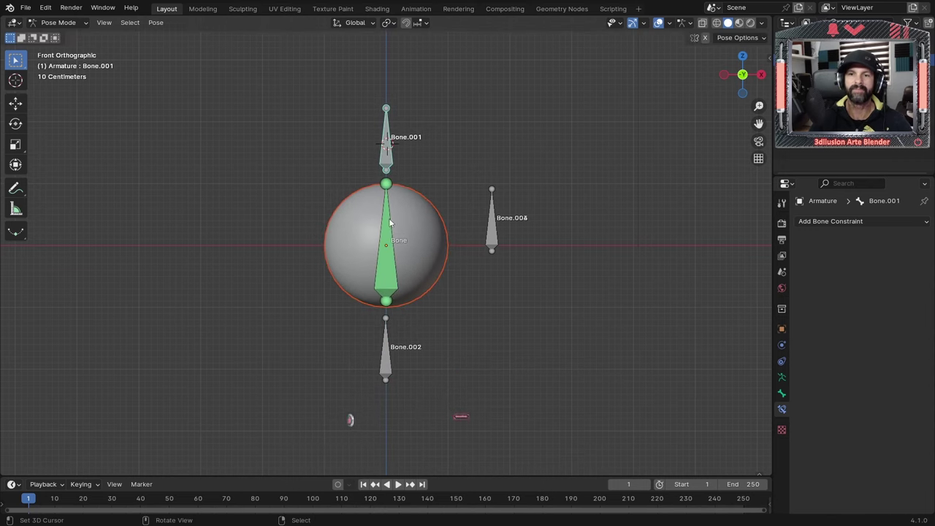
left_click(385, 356)
key("g")
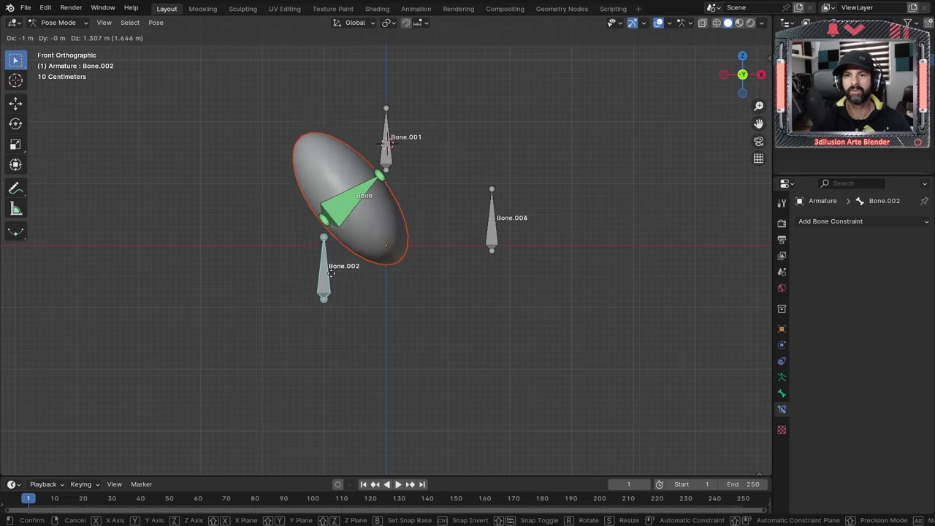
left_click(341, 270)
key("ctrl+z")
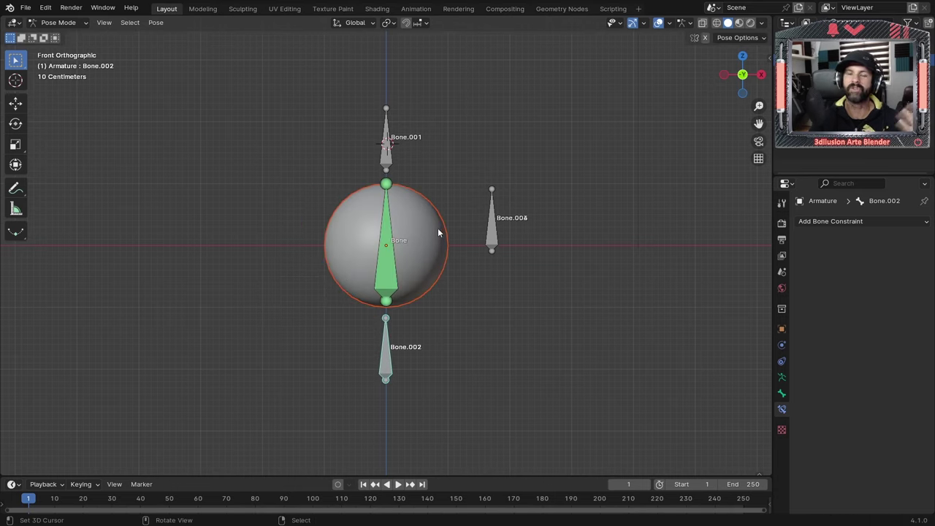
- Move the whole bone chain sideways, undo it, and select Bone.004 beside the sphere
left_click(392, 149)
left_click(390, 287)
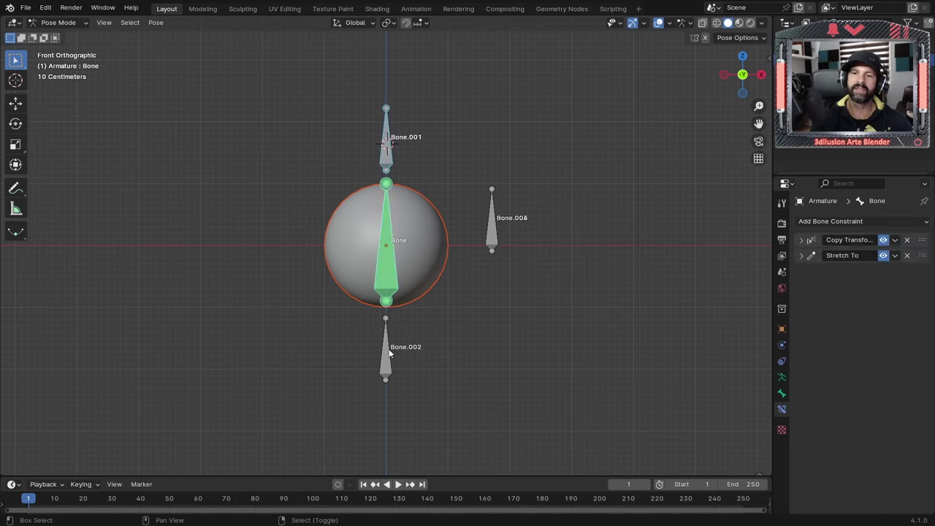
left_click(391, 354)
key("g")
left_click(673, 263)
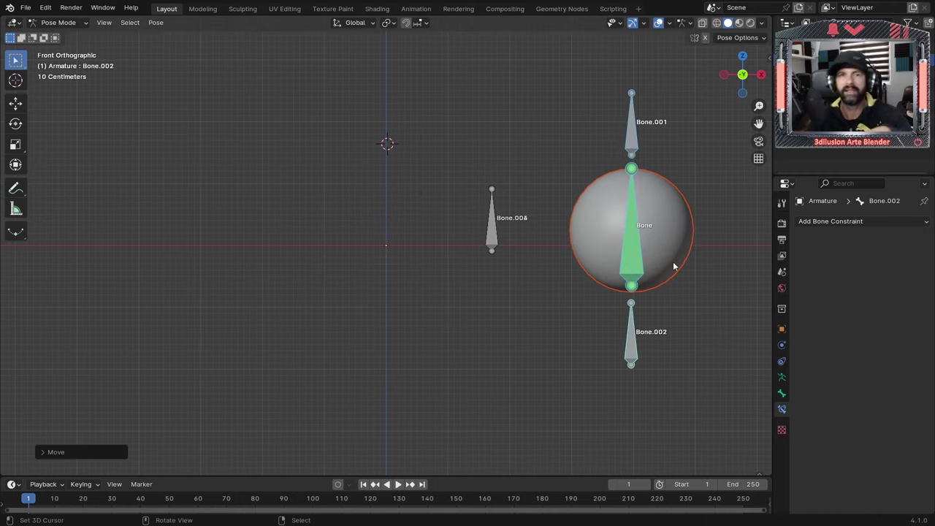
key("ctrl+z")
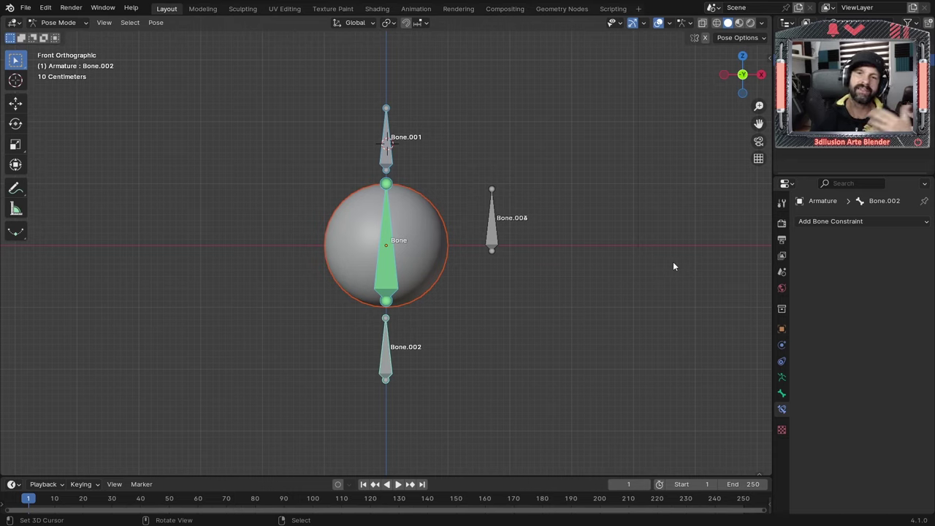
left_click(674, 263)
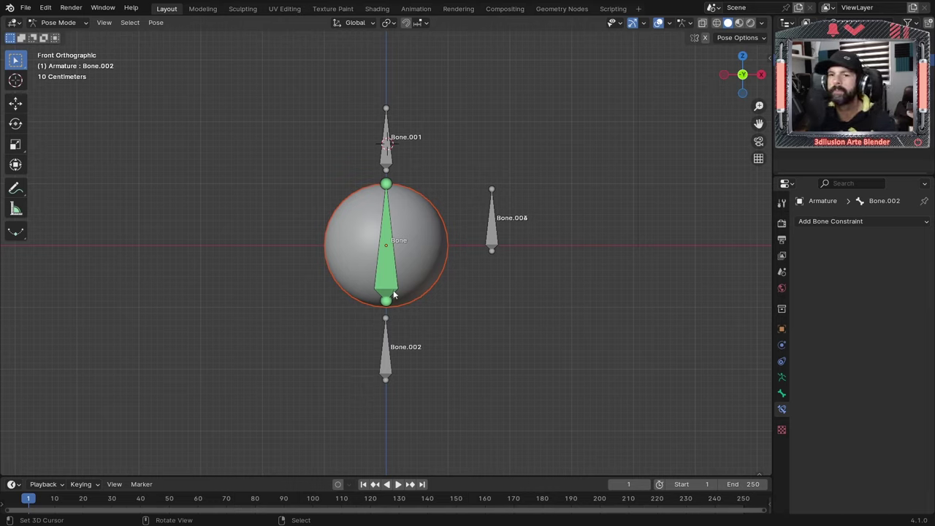
left_click(494, 237)
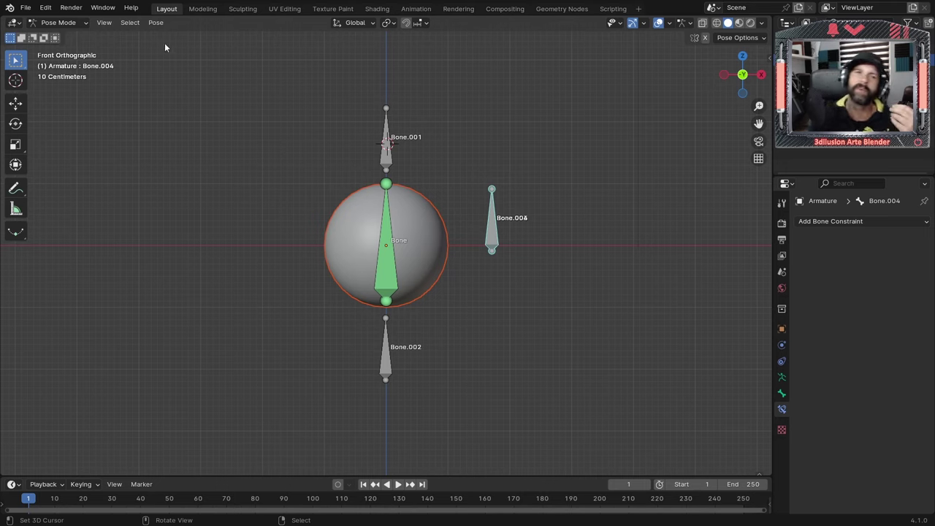
- In Edit Mode, select Bone.001 then Bone.004 and call up the Ctrl+P parenting options
left_click(59, 24)
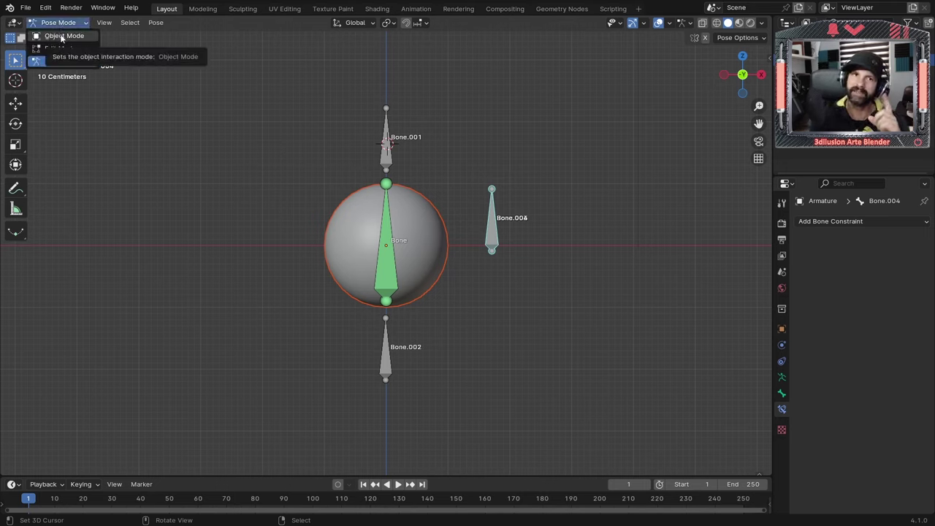
left_click(62, 48)
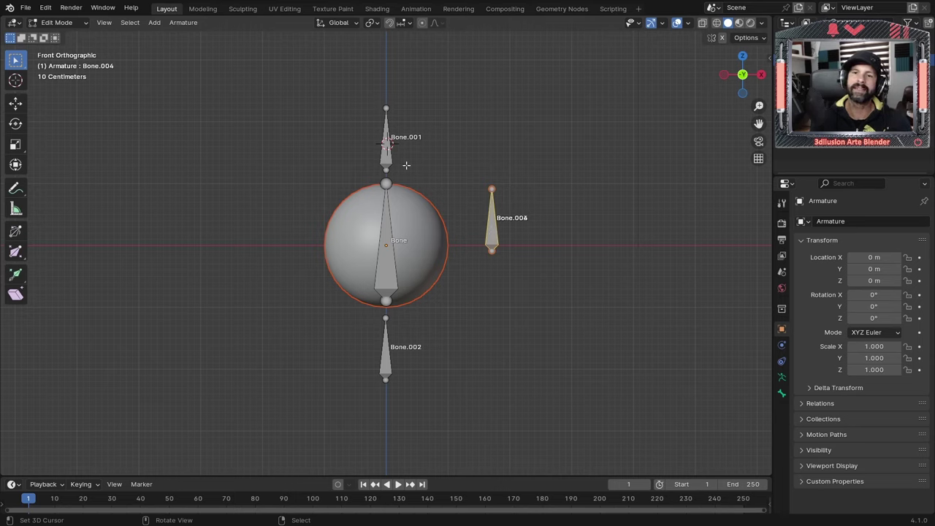
left_click(387, 160)
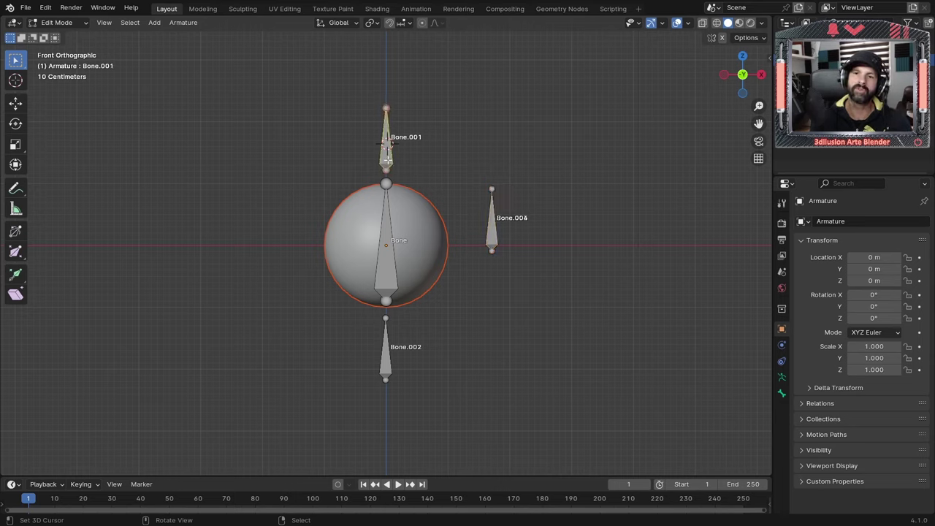
left_click(491, 238, "shift")
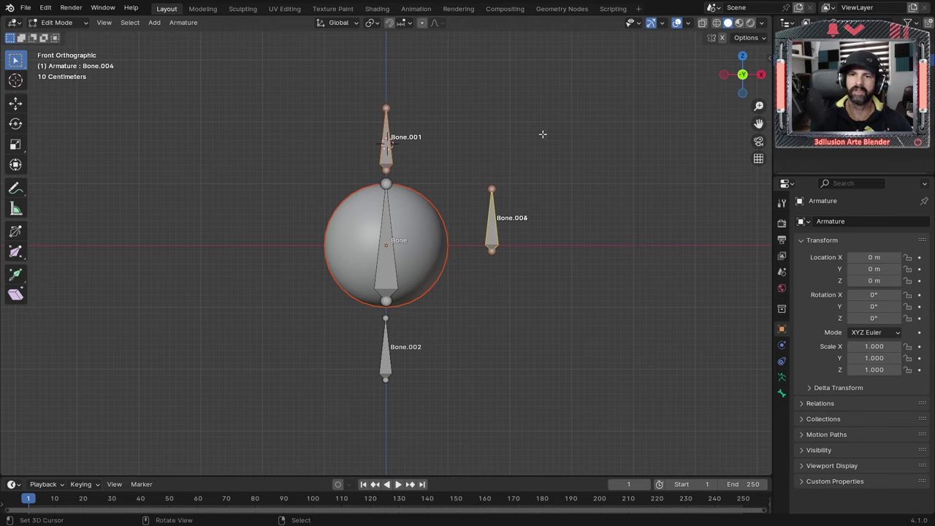
key("ctrl+p")
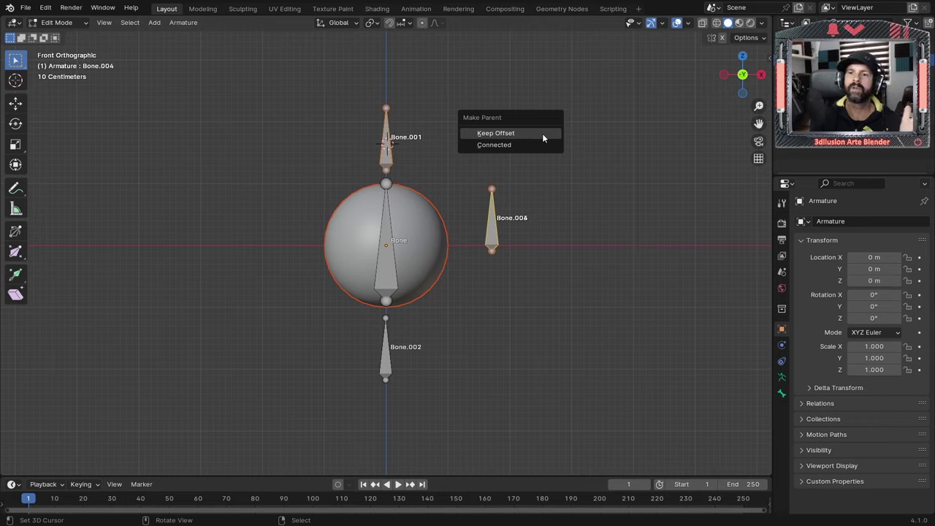
- Parent Bone.001 to Bone.004 with Keep Offset and show Bone.004's bone properties
left_click(542, 133)
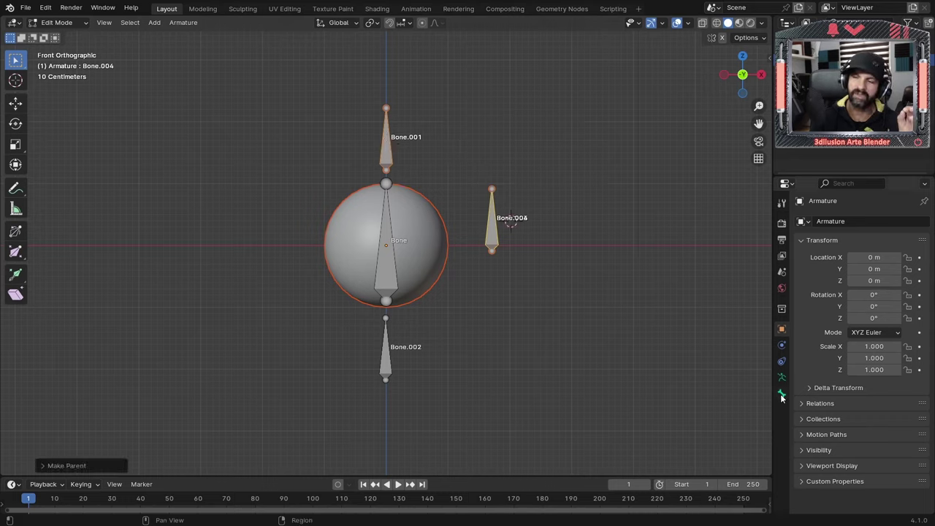
left_click(782, 396)
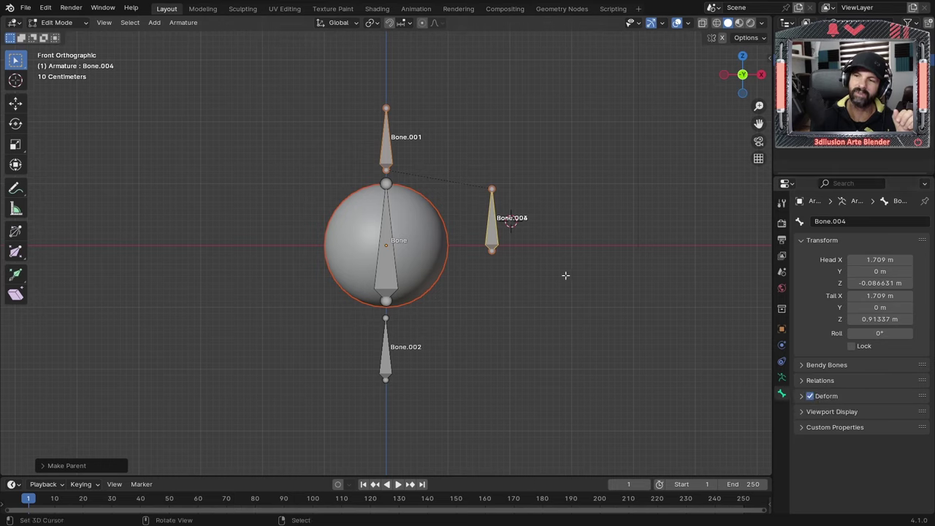
left_click(500, 235)
left_click(494, 233)
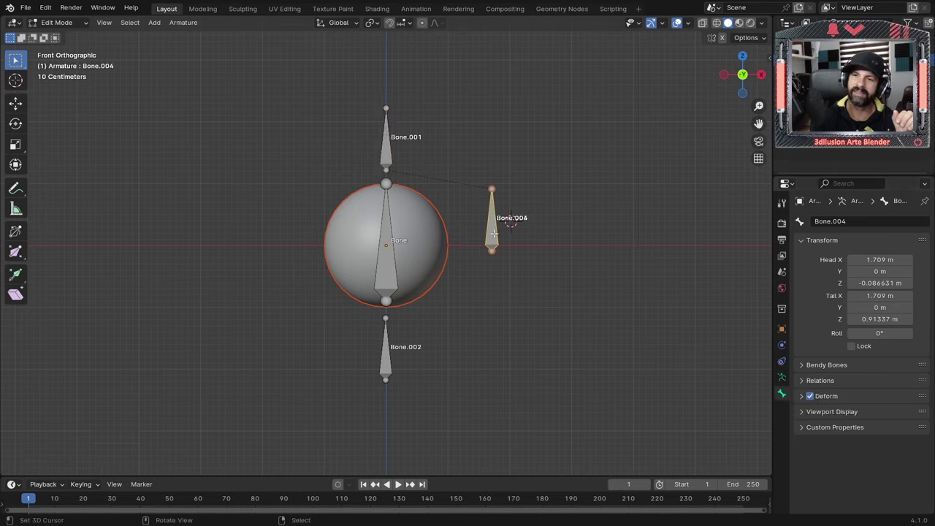
- Rename Bone.004 to 'Padre', then reselect it among the overlapping bones
left_click(849, 220)
key("BackSpace")
type("r")
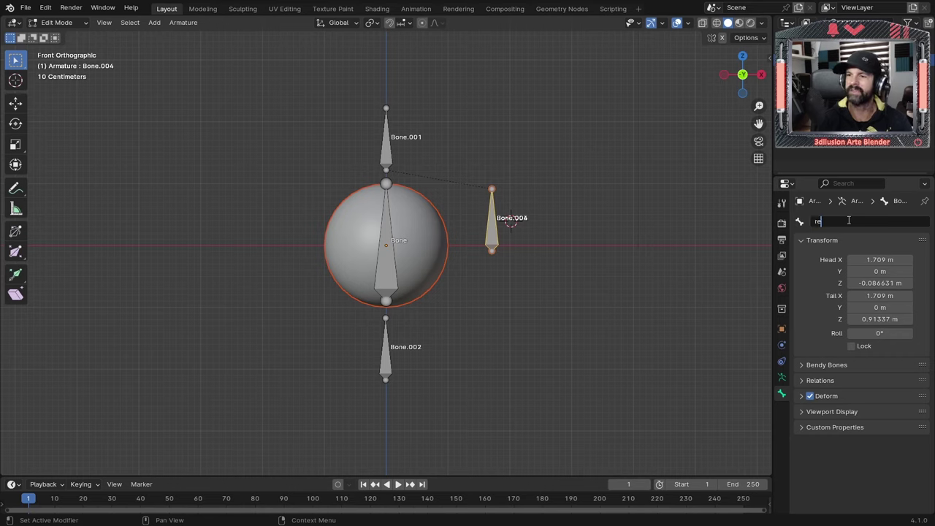
key("BackSpace")
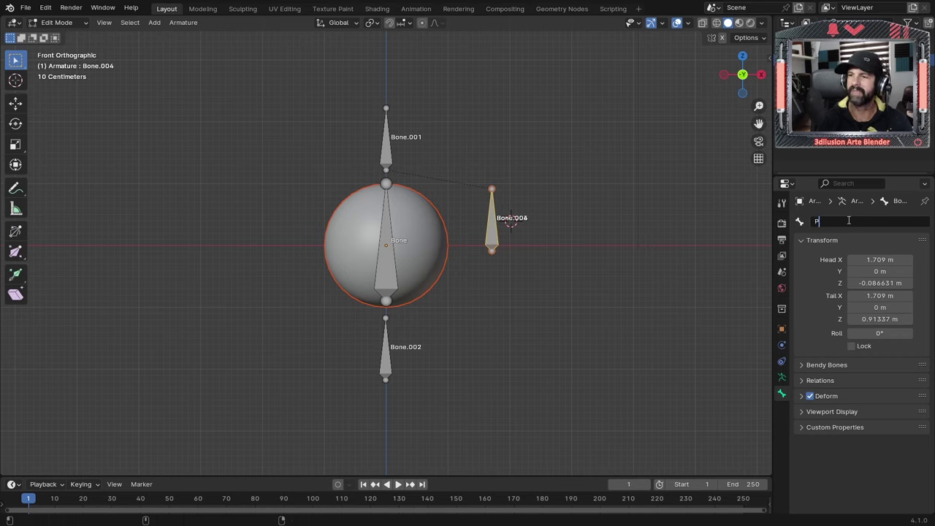
type("Padre")
key("Return")
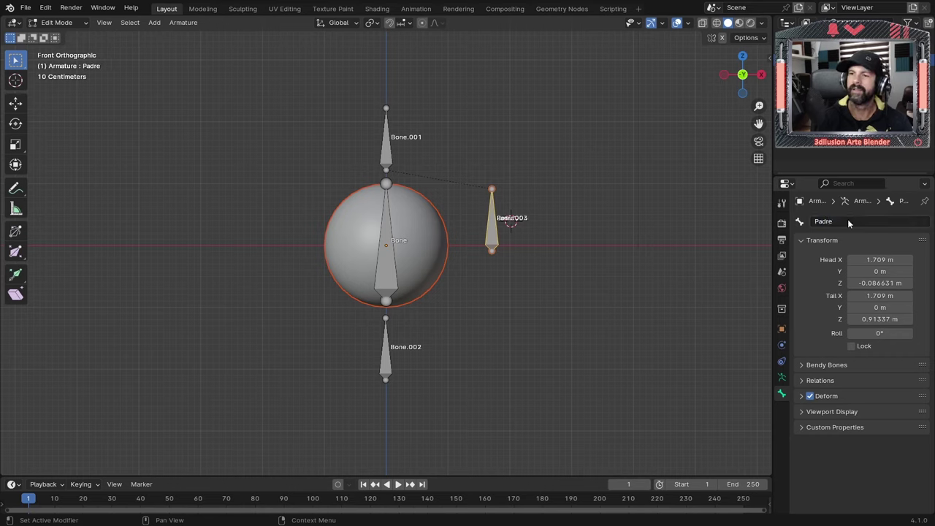
left_click(390, 276)
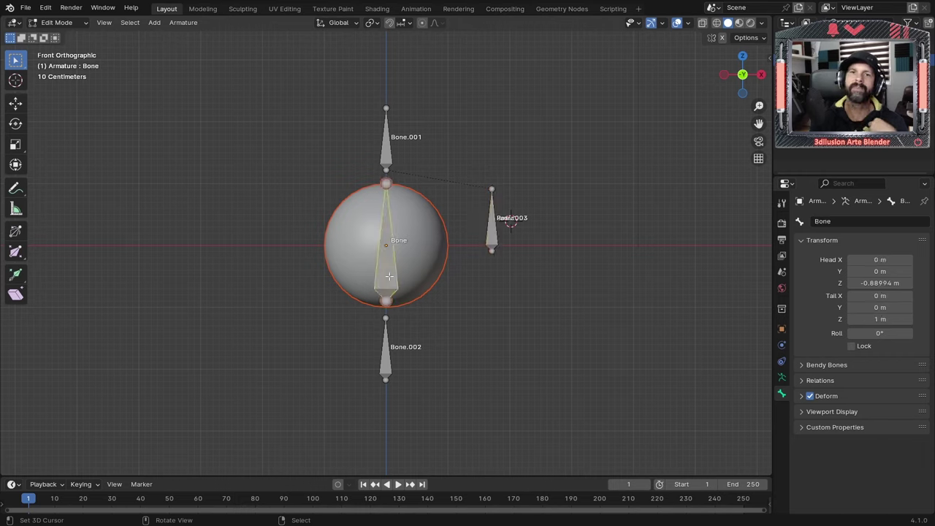
left_click(495, 237)
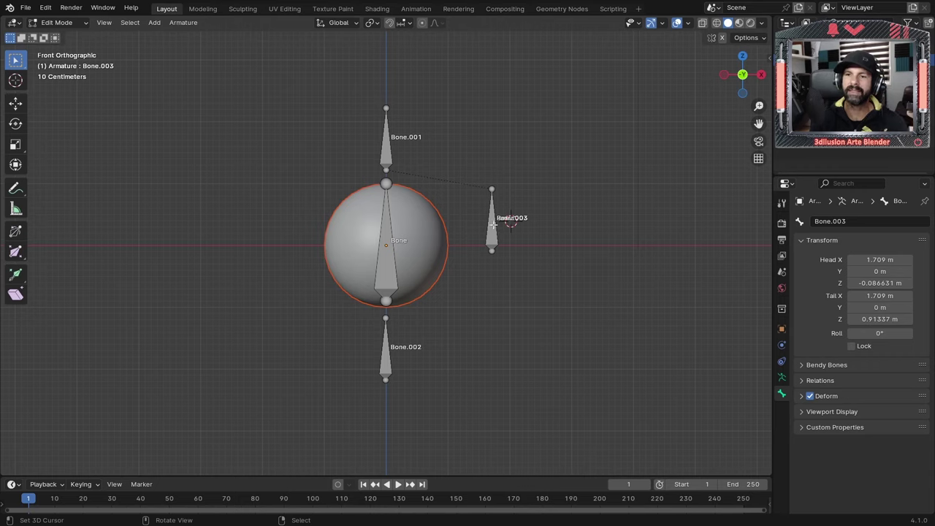
left_click(494, 225)
type("Padre")
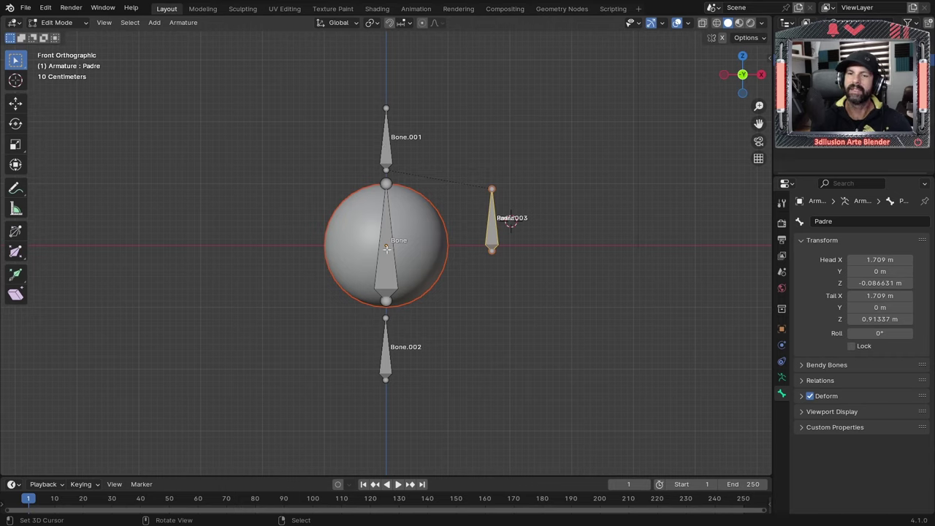
- Parent the main Bone inside the sphere to Padre with Keep Offset
left_click(387, 249)
left_click(491, 219)
left_click(394, 263)
left_click(491, 220, "shift")
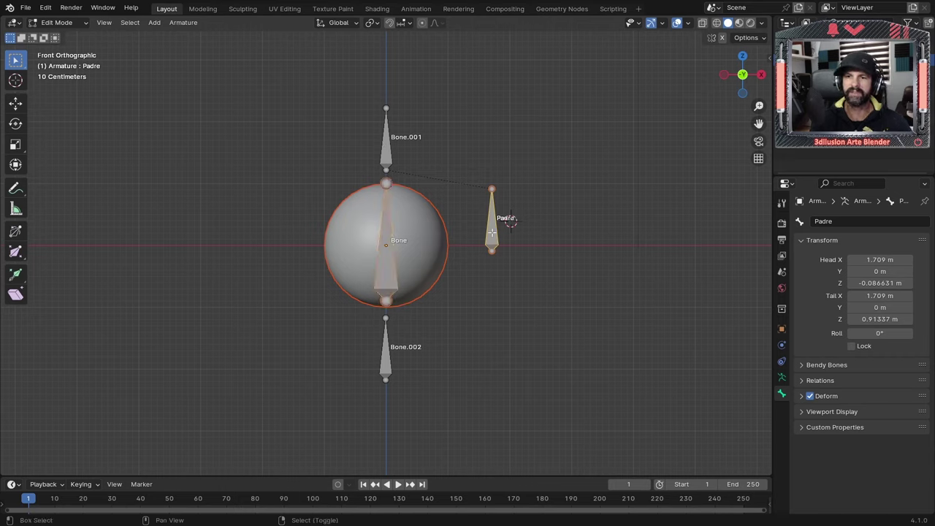
key("ctrl+p")
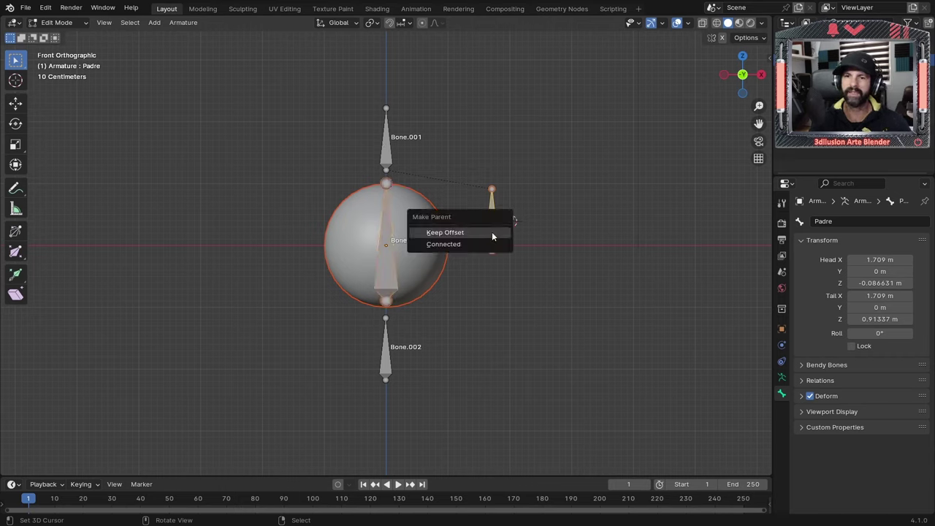
left_click(491, 232)
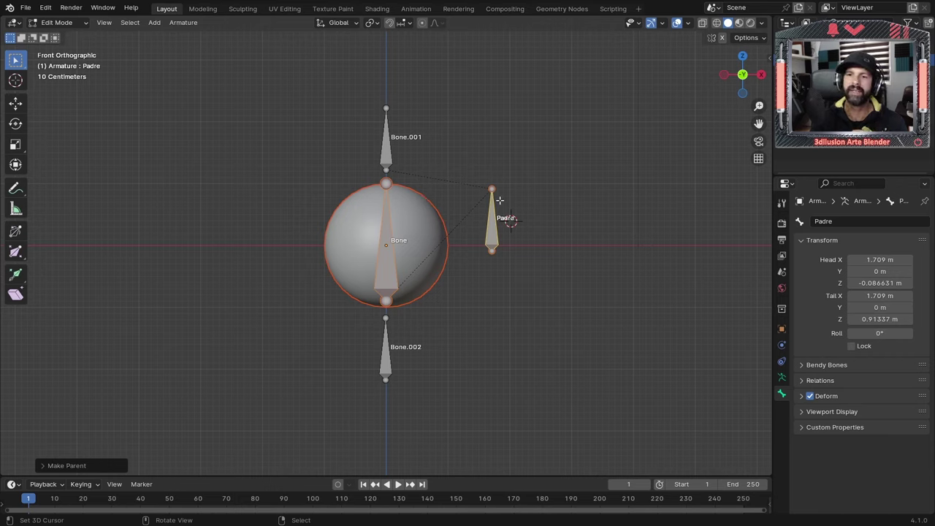
- Parent Bone.002 to Padre with Keep Offset, then select Padre alone
left_click(386, 346)
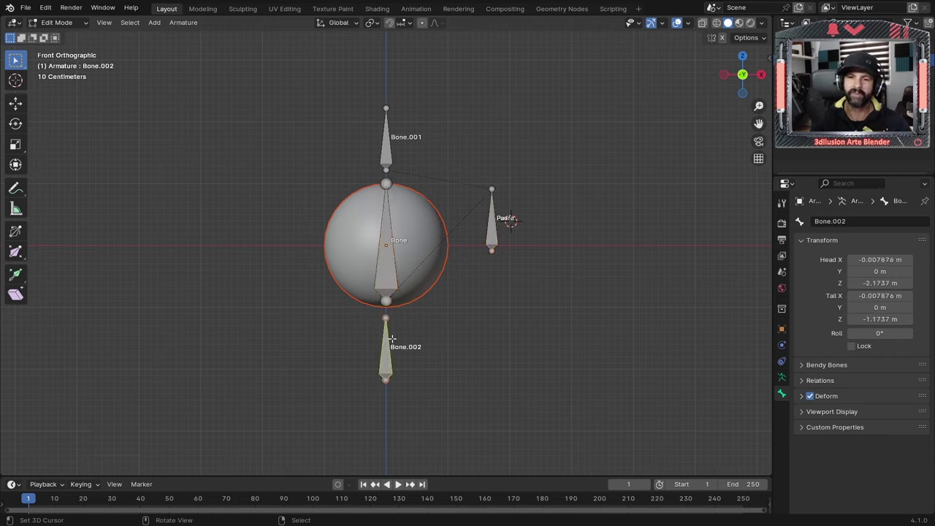
left_click(490, 231, "shift")
key("ctrl+p")
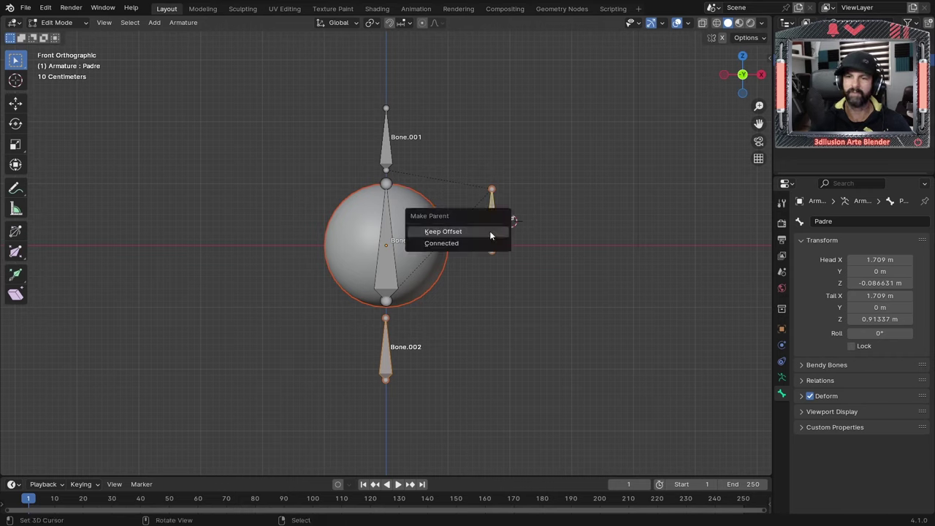
left_click(491, 231)
left_click(404, 312)
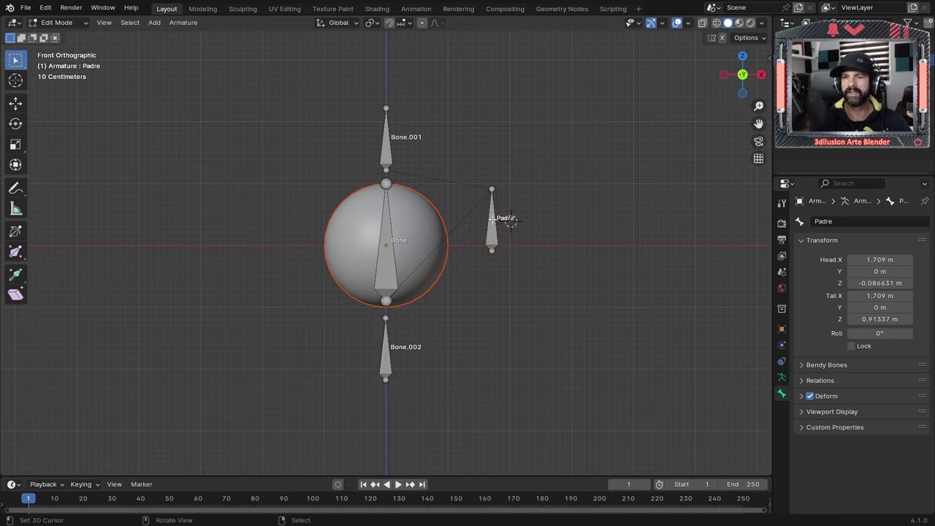
left_click(493, 223)
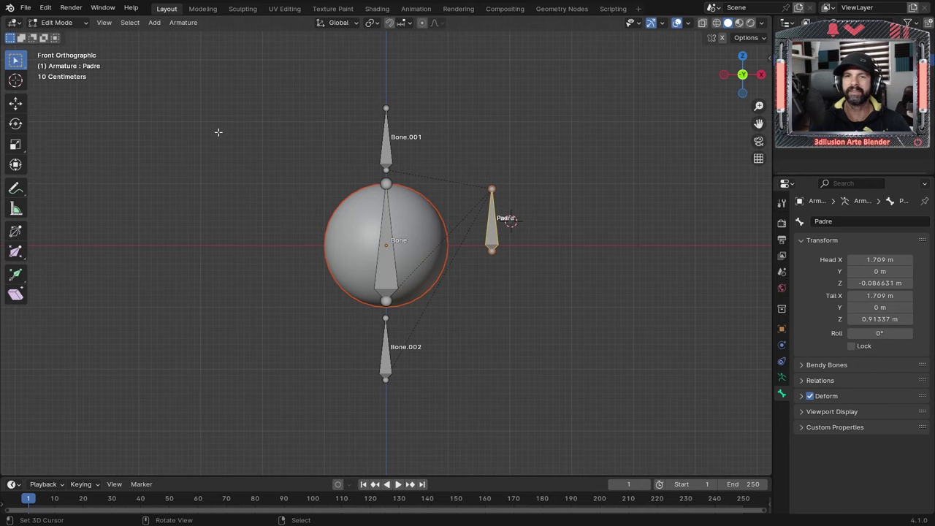
- In Pose Mode, test-move Padre and undo it, then select Bone.001 and Bone.002
left_click(57, 23)
left_click(65, 63)
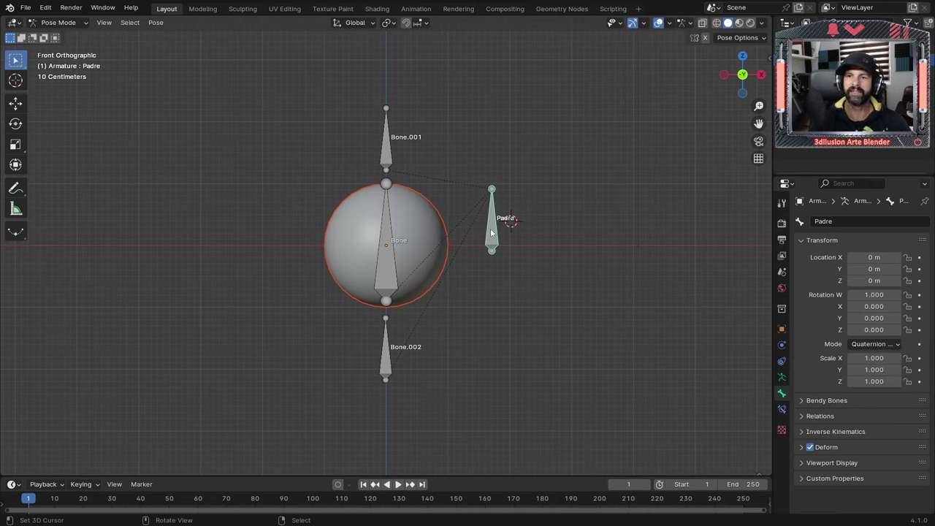
key("g")
left_click(645, 225)
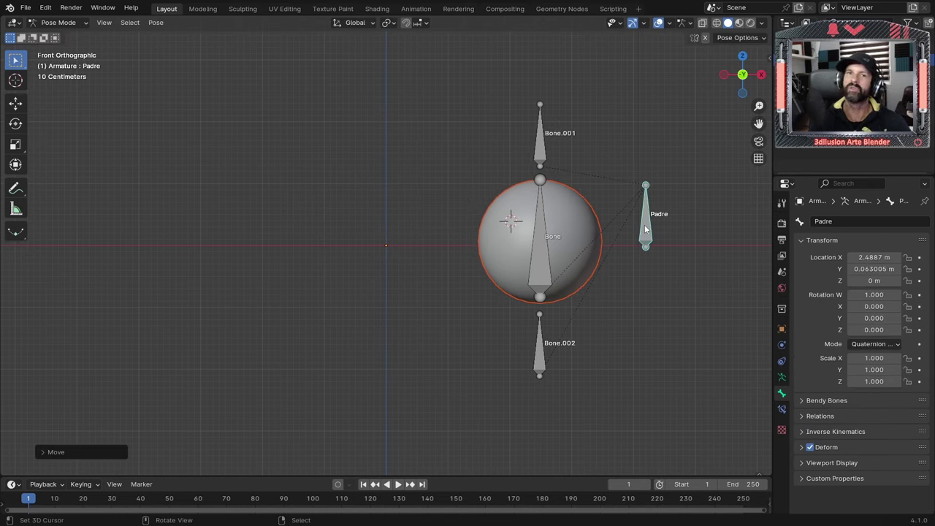
key("ctrl+z")
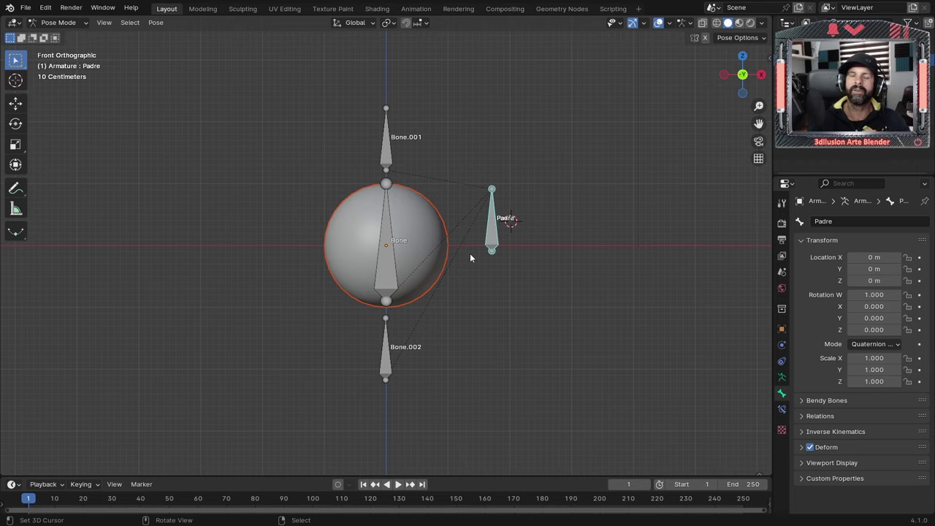
left_click(391, 157)
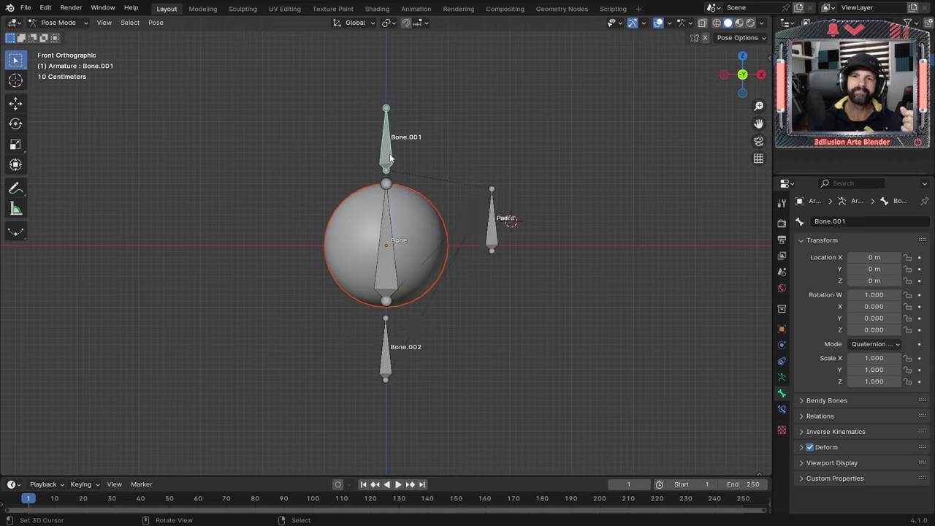
left_click(391, 361, "shift")
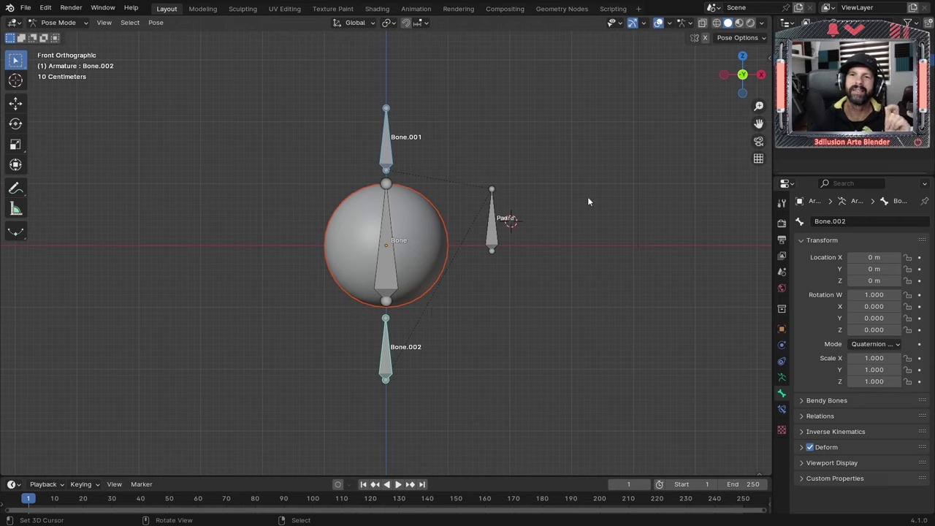
- Back in Object Mode, add a circle empty and scale it down to about 0.3
key("ctrl+Tab")
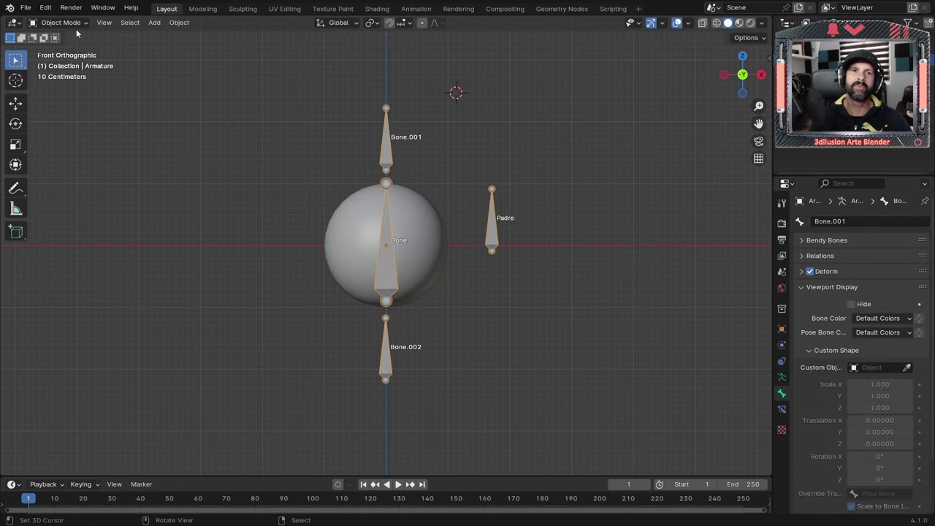
scroll(527, 125, "down", 1)
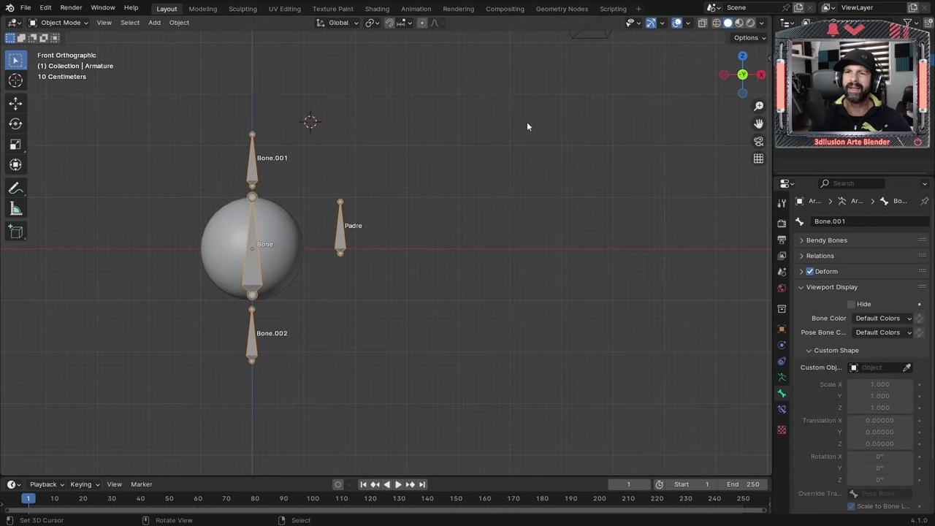
key("shift+a")
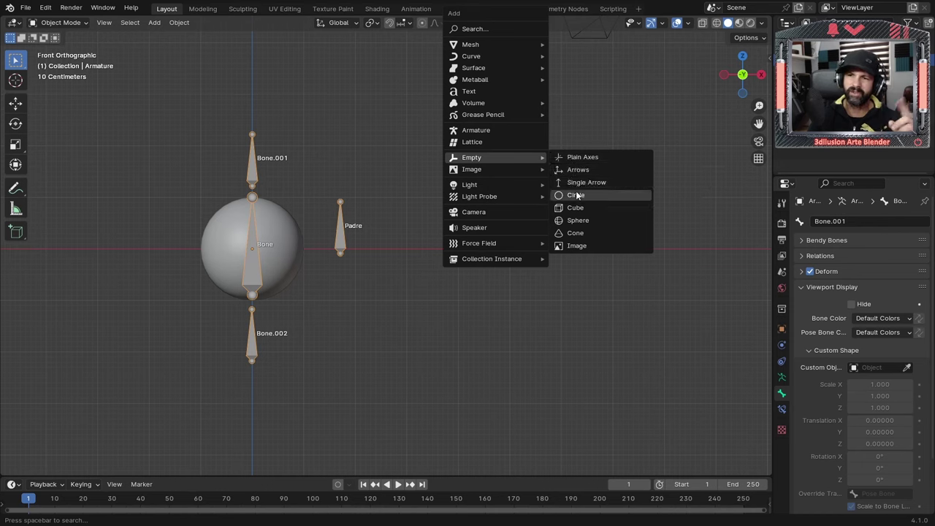
left_click(578, 223)
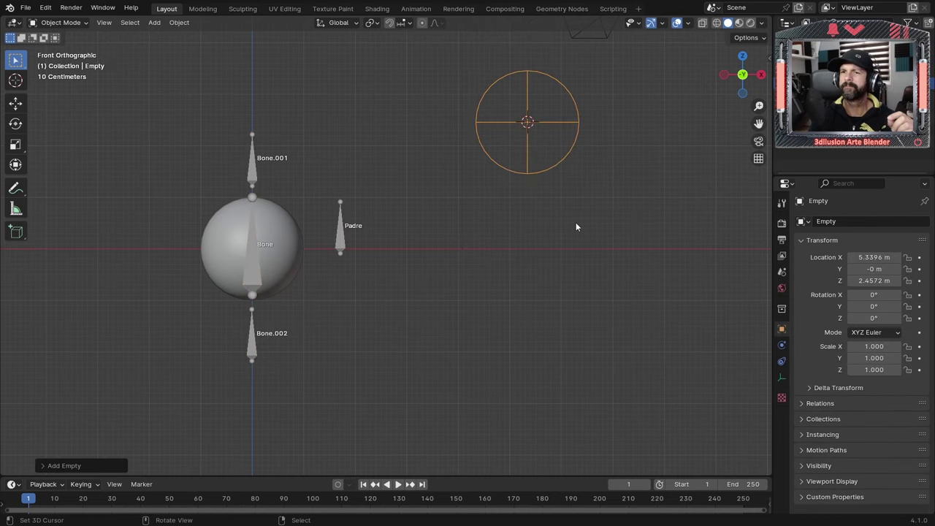
key("s")
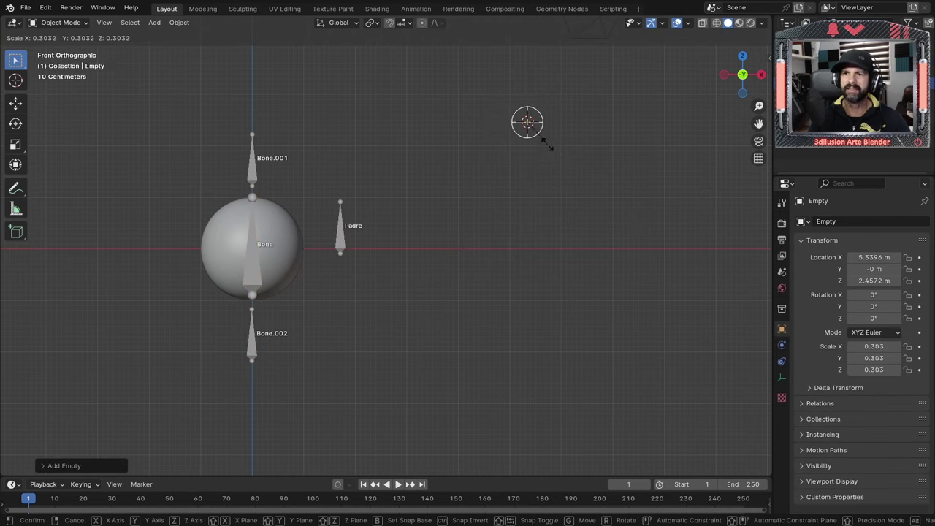
left_click(550, 145)
- Add a second circle empty, Empty.001, move it beside the first, and select the armature
key("shift+a")
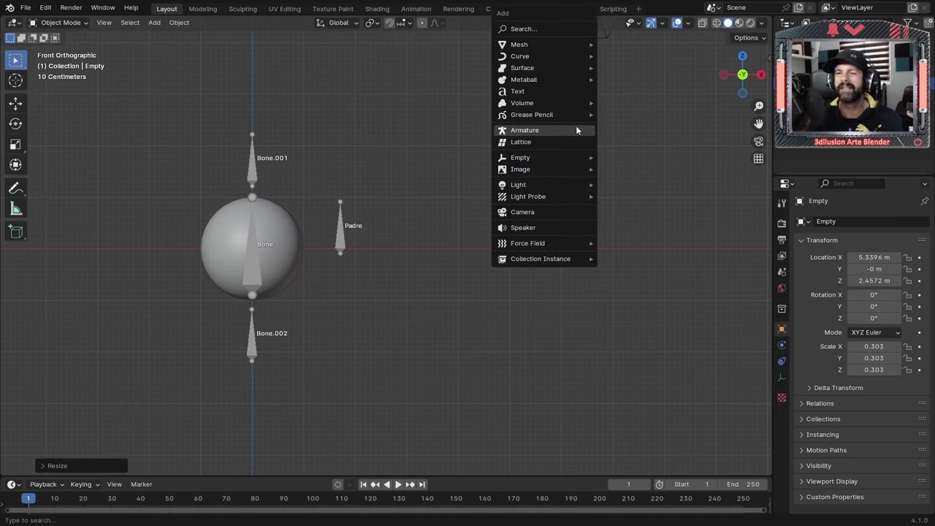
mouse_move(520, 158)
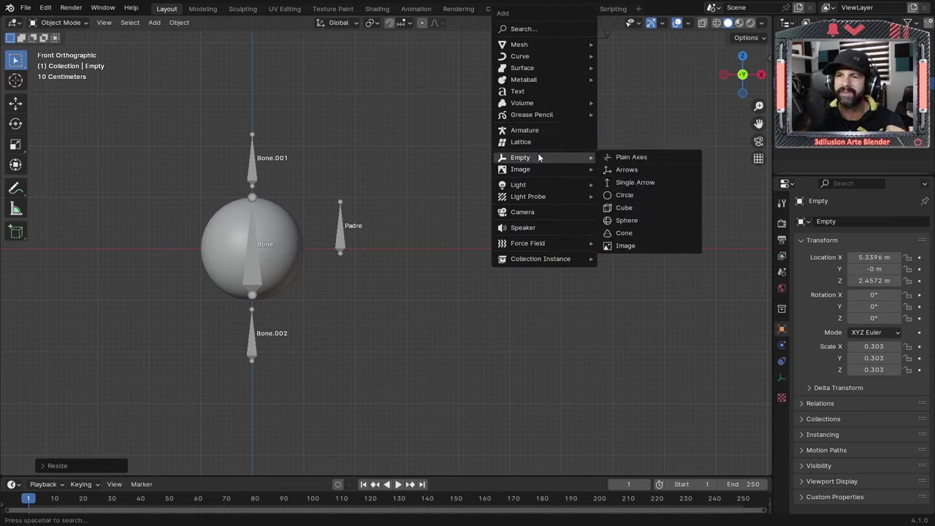
left_click(630, 195)
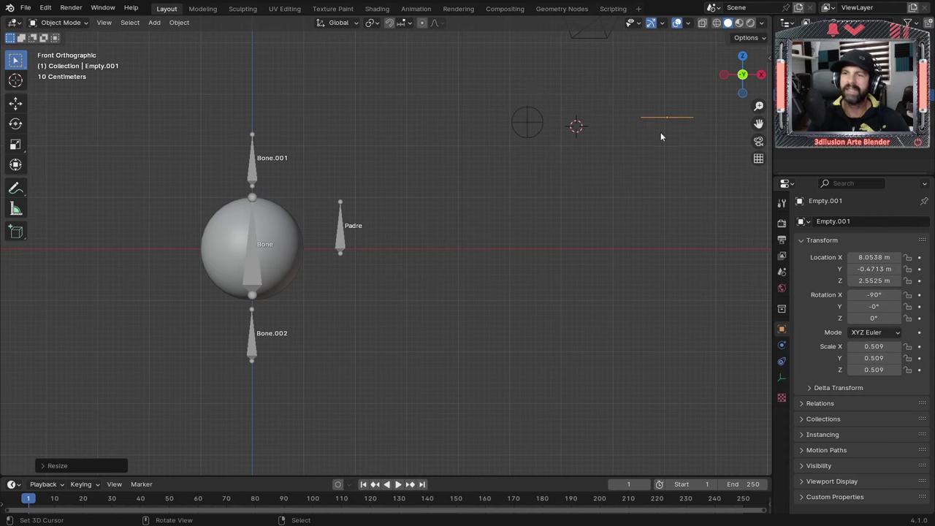
key("g")
left_click(590, 141)
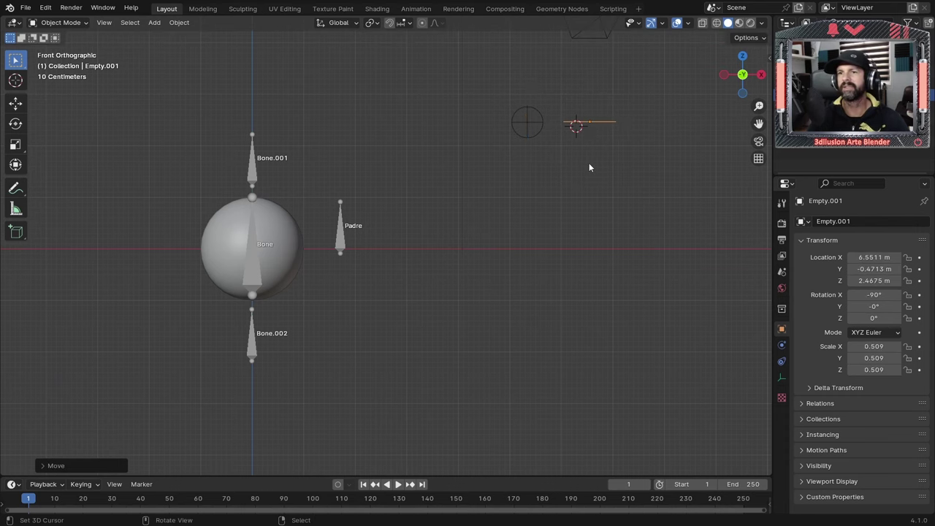
right_click(589, 162, "shift")
middle_click_drag(594, 189, 671, 149, "shift")
left_click(418, 182)
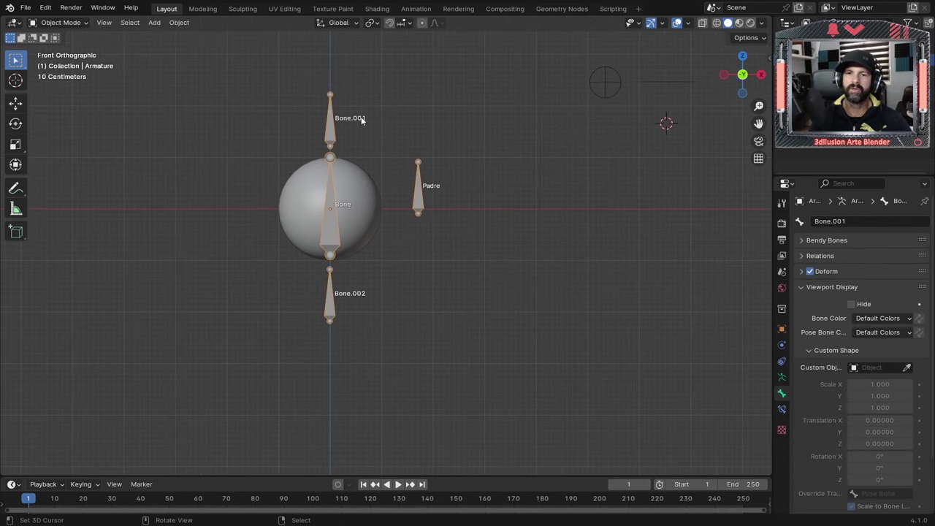
- Switch the armature to Pose Mode and select the top bone, Bone.001
left_click(83, 26)
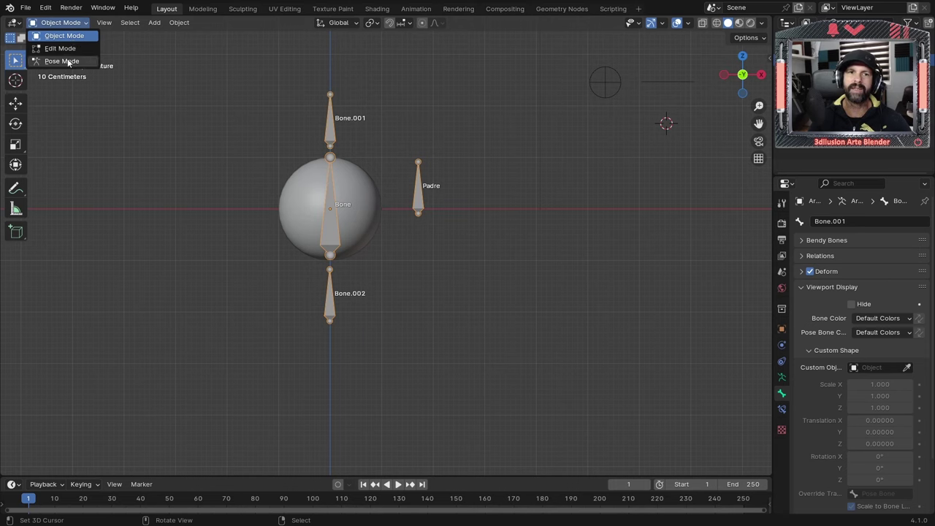
left_click(55, 60)
left_click(330, 137)
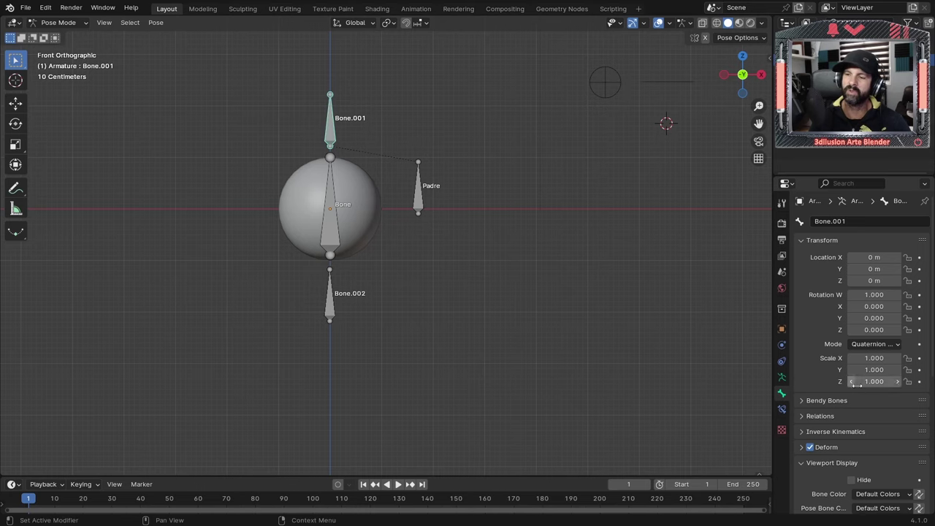
- Give Bone.001 the circle Empty as its custom shape, scaled to 0.5
scroll(858, 387, "down", 5)
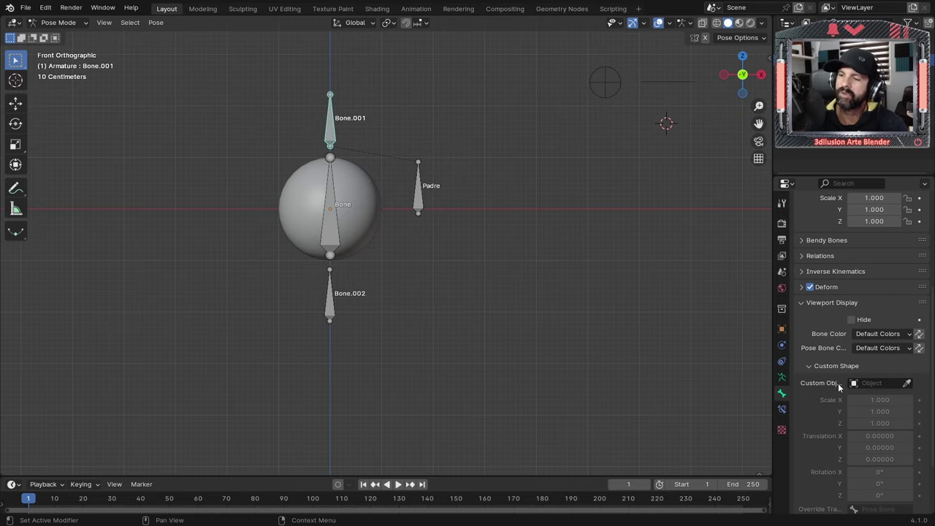
left_click(870, 383)
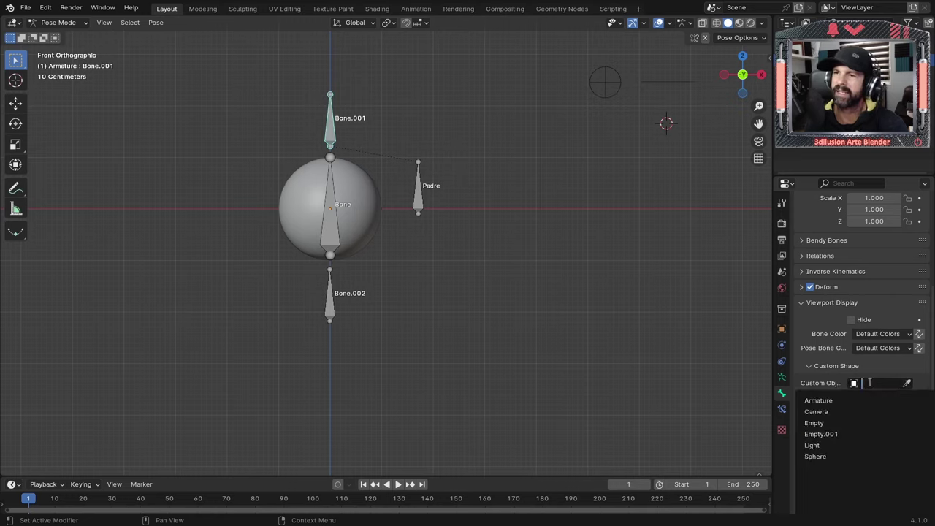
left_click(907, 383)
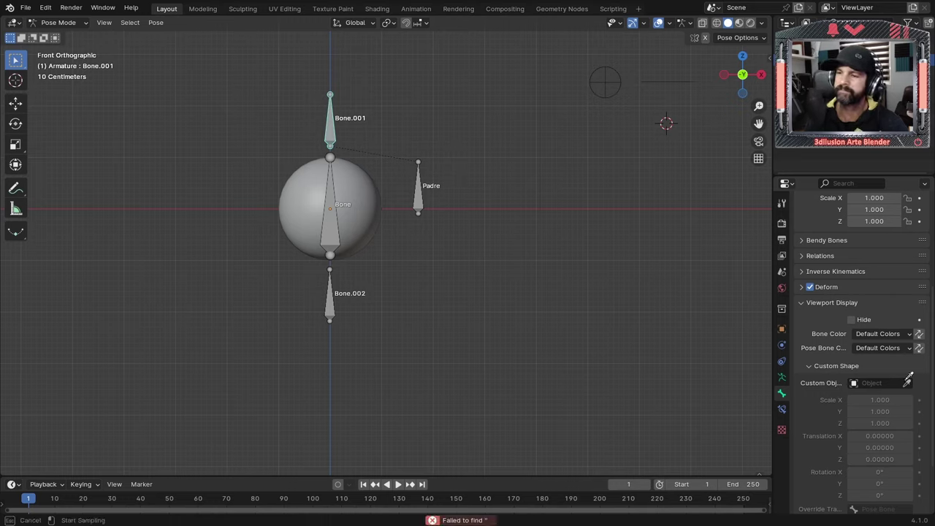
left_click(608, 94)
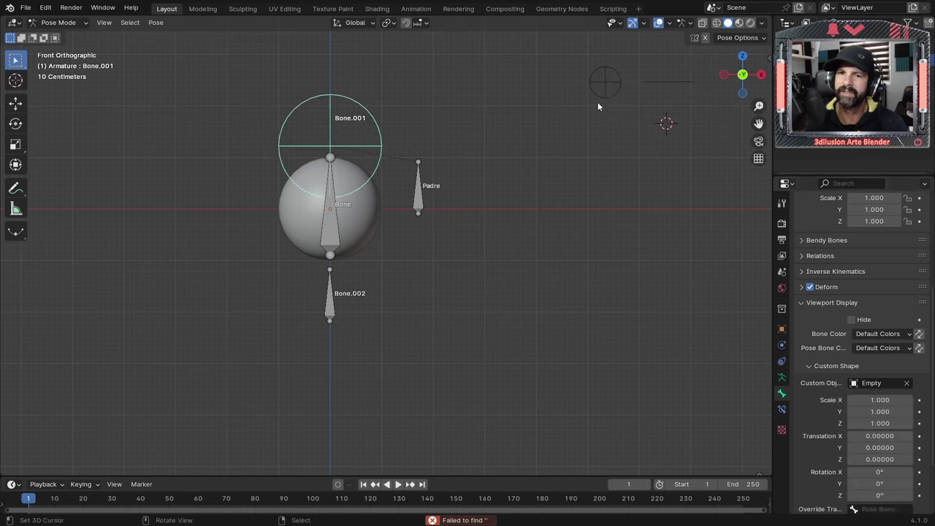
scroll(853, 368, "down", 3)
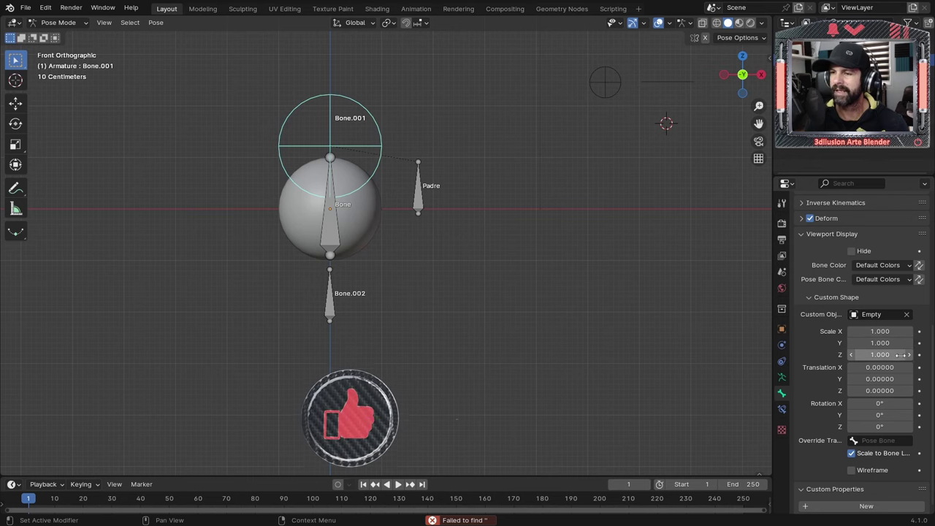
left_click_drag(880, 331, 880, 354)
type("0.2")
key("Return")
type("0.5")
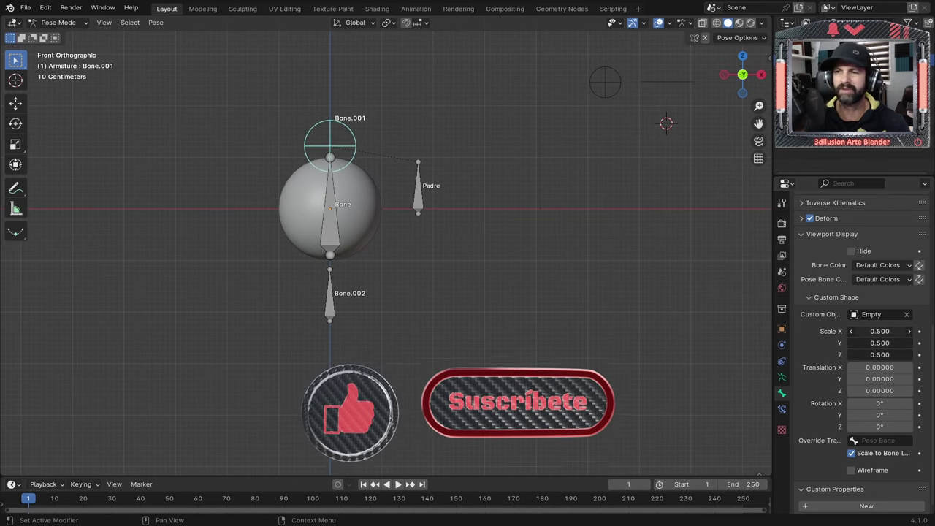
key("Return")
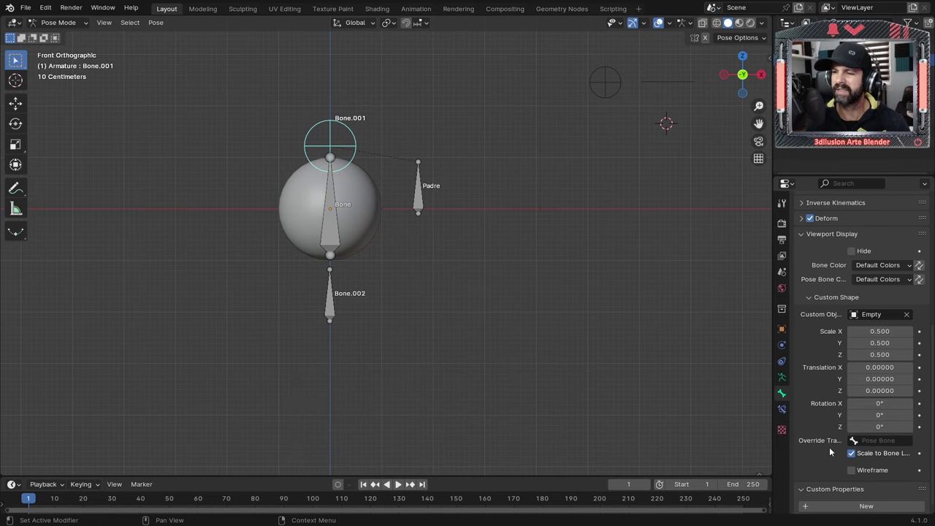
- Colour Bone.001 red with 01 Theme Color Set, then select Bone.002's custom object list
left_click(880, 265)
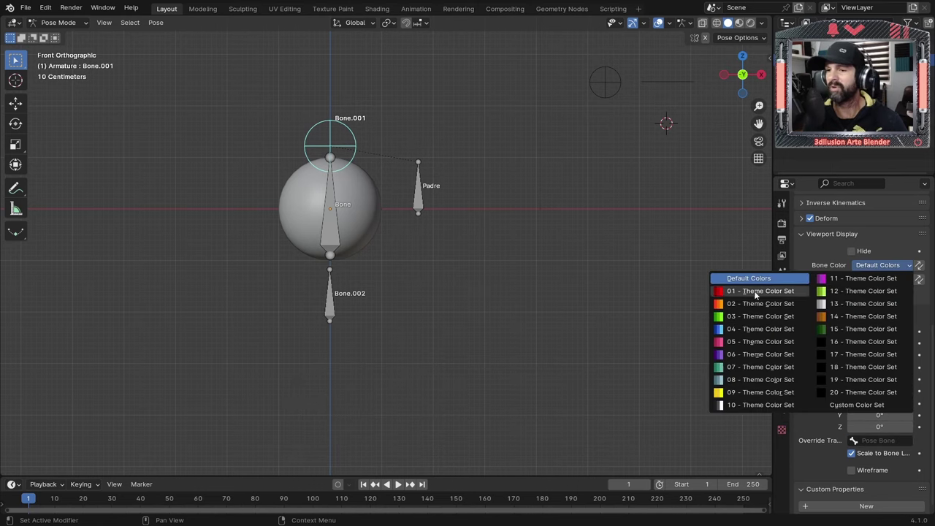
left_click(754, 291)
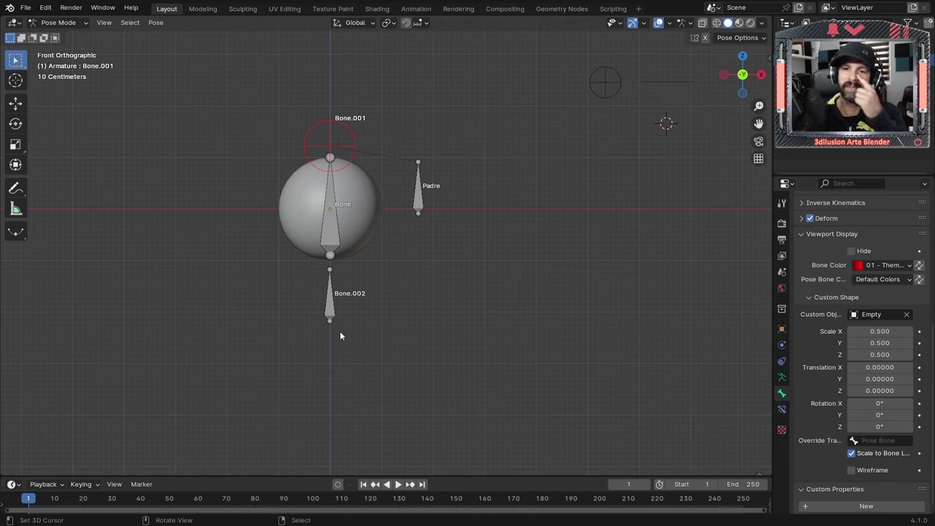
left_click(329, 315)
left_click(875, 314)
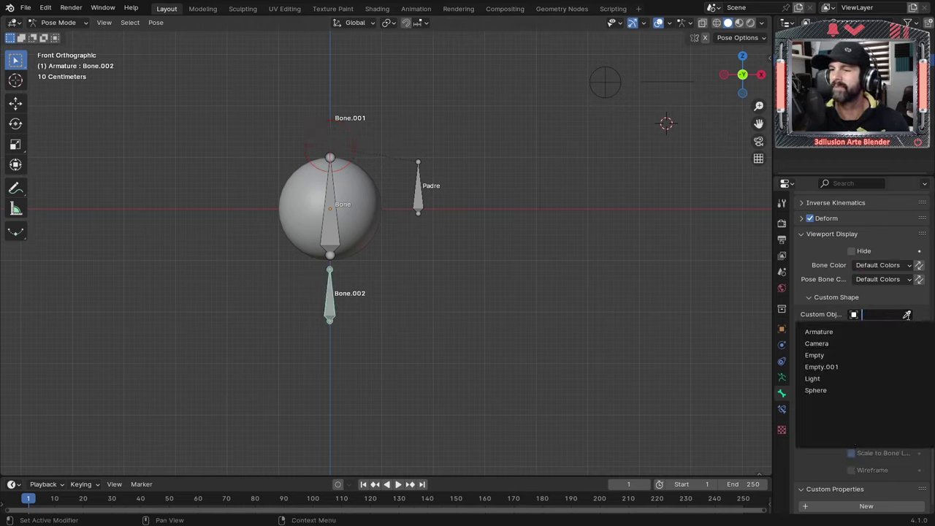
- Use the circle Empty as Bone.002's custom shape at scale 0.5
left_click(907, 314)
left_click(616, 92)
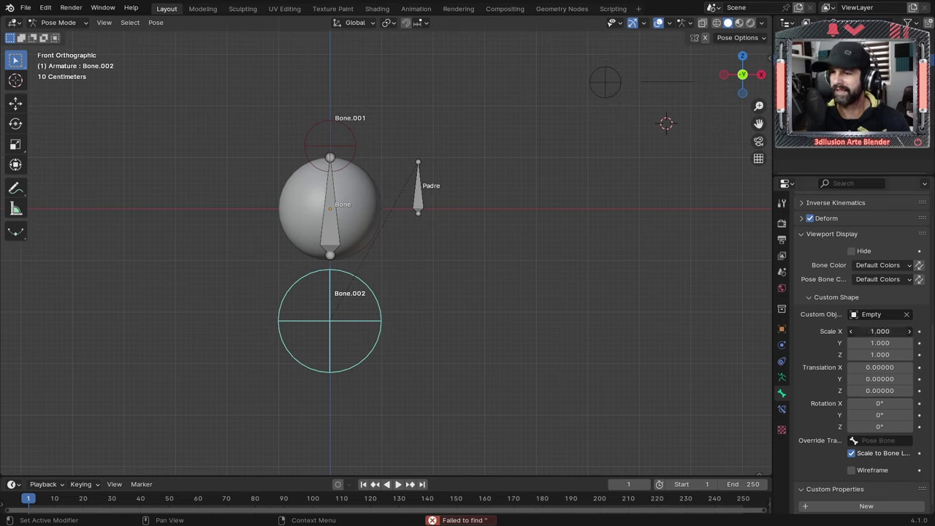
left_click_drag(880, 331, 869, 354)
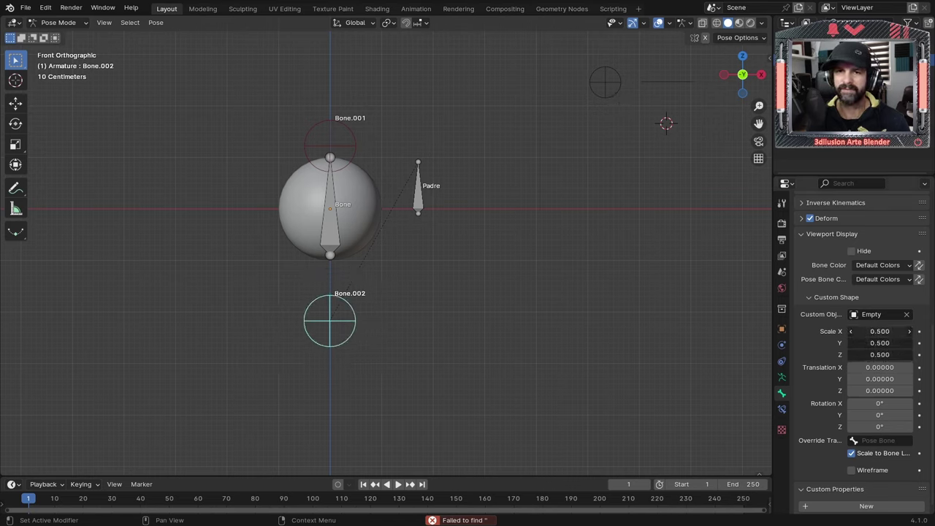
- Colour Bone.002 blue (04 Theme Color Set), offset it Y 0.47, Z 0.12, and select Padre
left_click(871, 266)
left_click(719, 329)
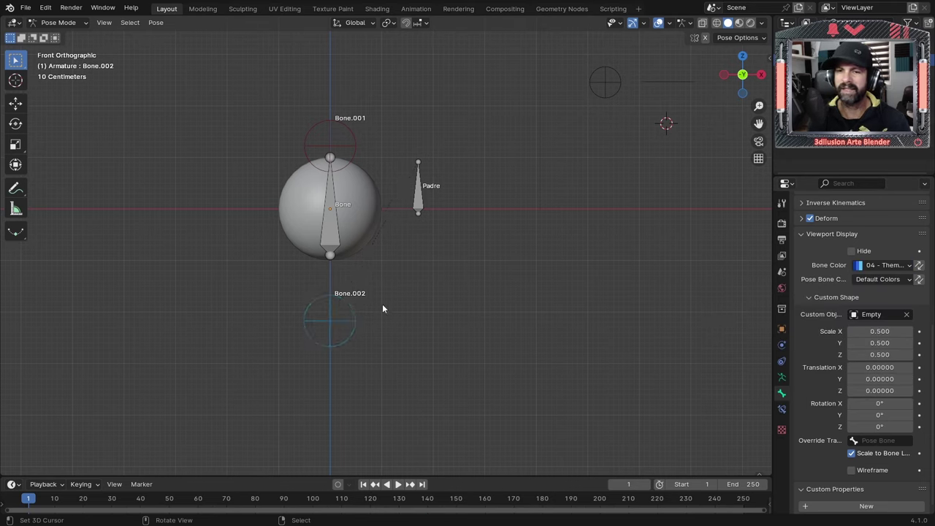
left_click(358, 308)
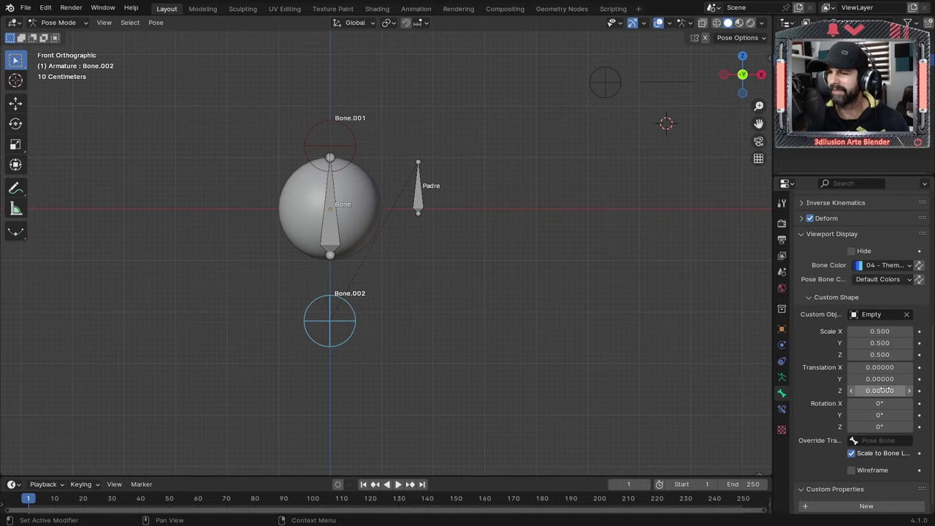
mouse_move(886, 391)
left_mouse_down()
mouse_move(902, 391)
mouse_move(906, 379)
left_mouse_up()
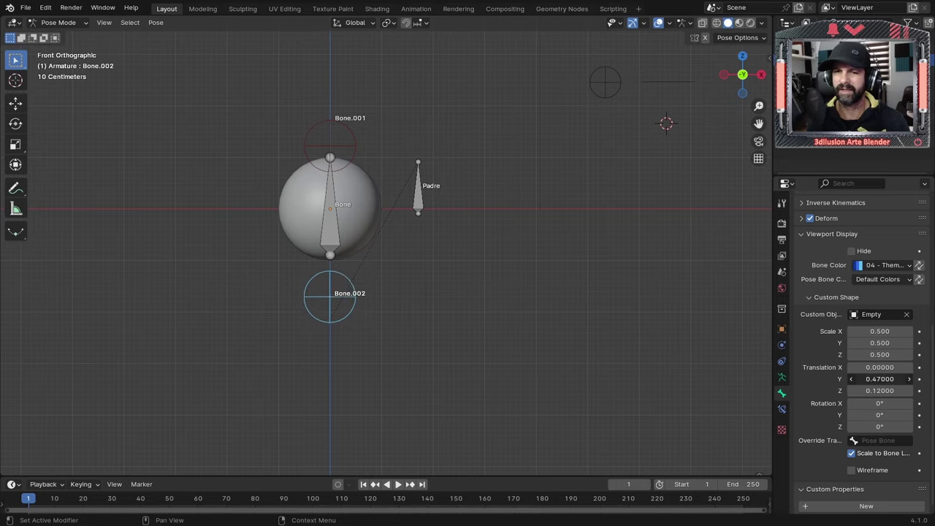
middle_click_drag(439, 168, 463, 191)
left_click(463, 191)
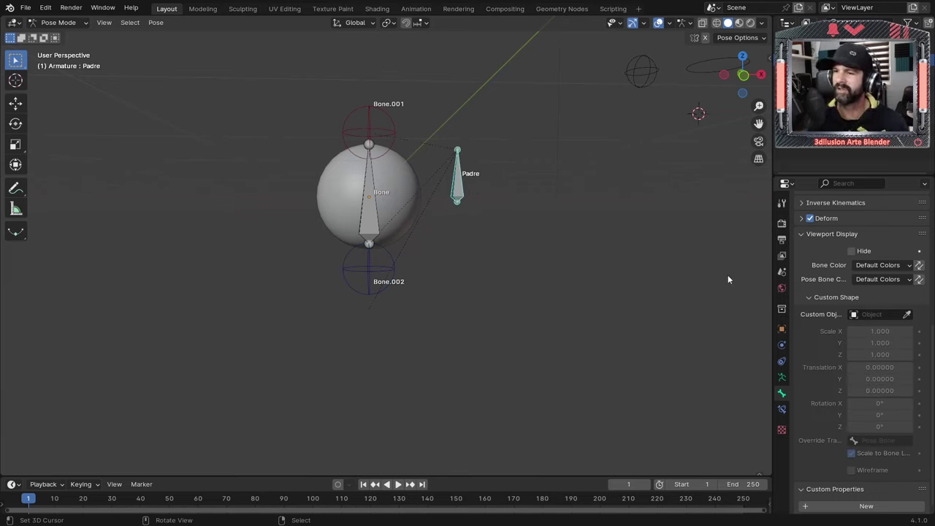
- Set the Padre bone's custom shape to Empty.001 with scale 1.4
left_click(889, 315)
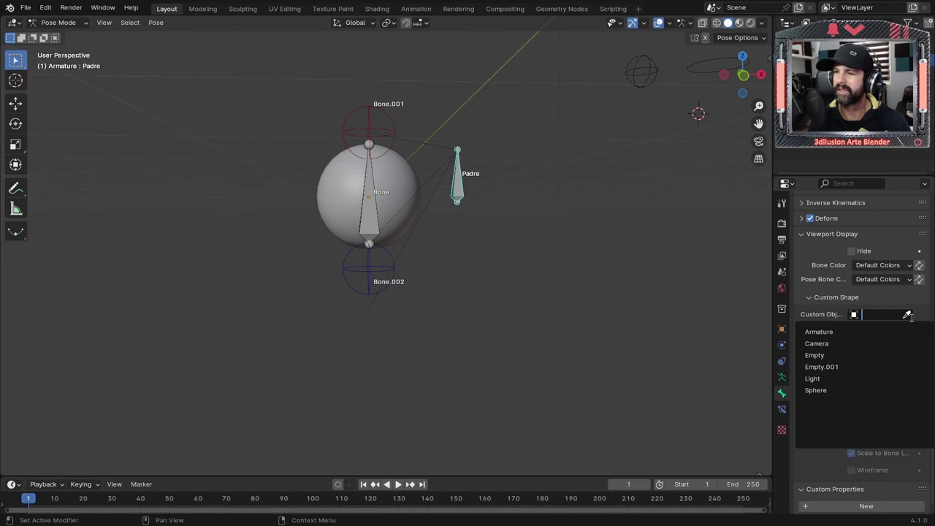
left_click(907, 315)
left_click(707, 57)
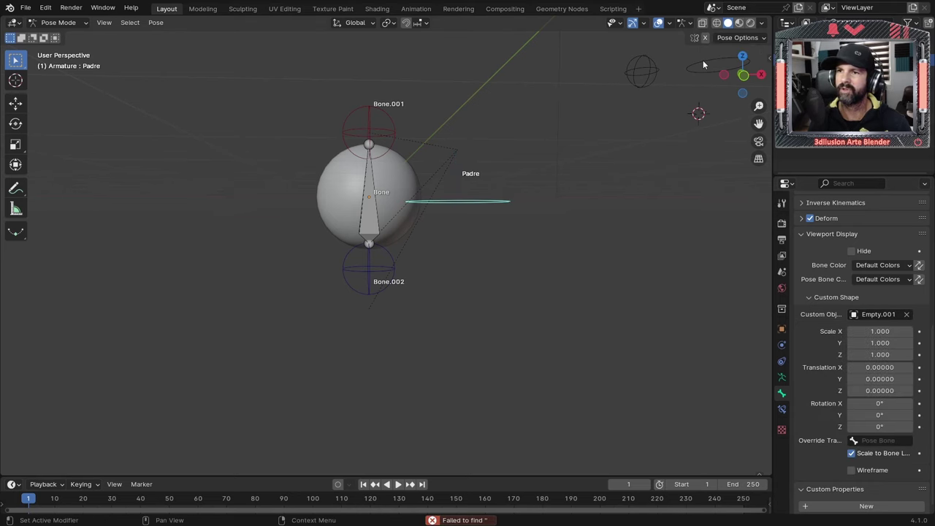
middle_click_drag(505, 280, 477, 217)
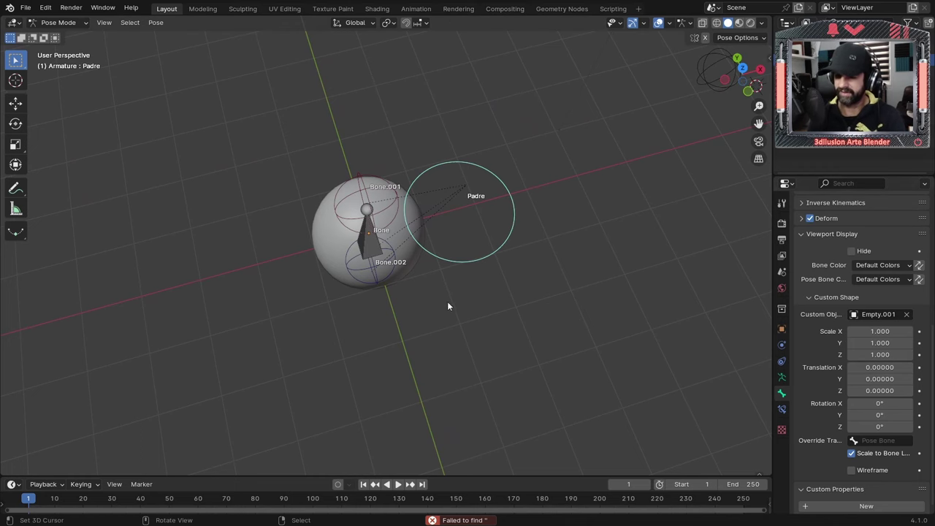
key("KP_7")
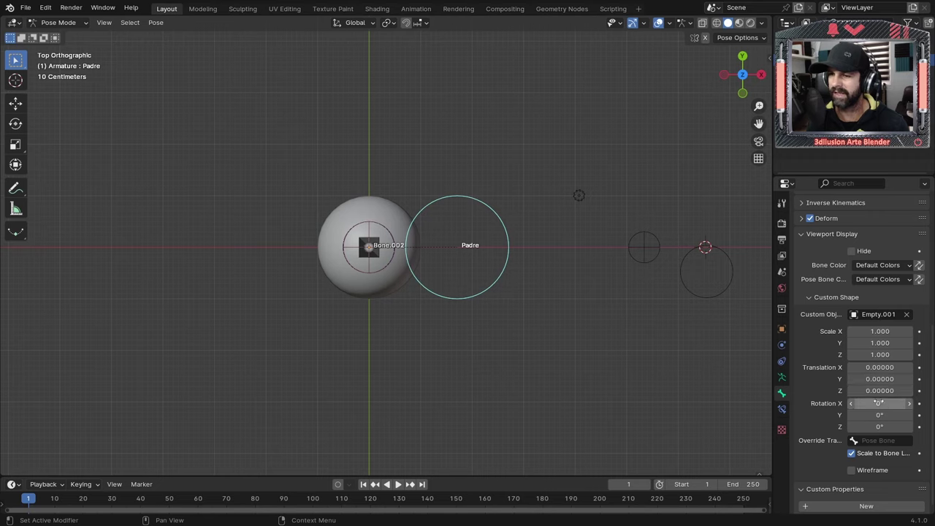
mouse_move(879, 380)
left_mouse_down()
mouse_move(862, 368)
mouse_move(881, 368)
left_mouse_up()
type("-1.77000")
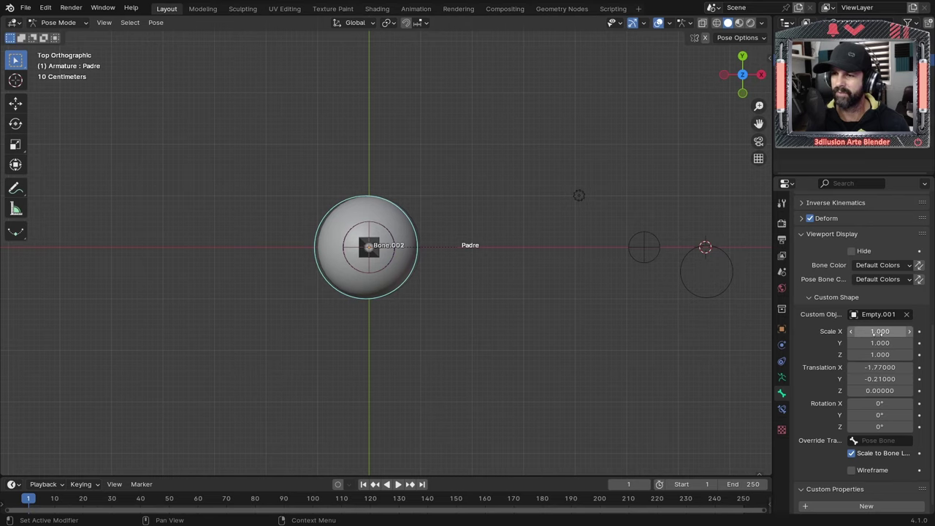
mouse_move(880, 331)
left_mouse_down()
mouse_move(880, 354)
mouse_move(873, 331)
left_mouse_up()
type("1.400")
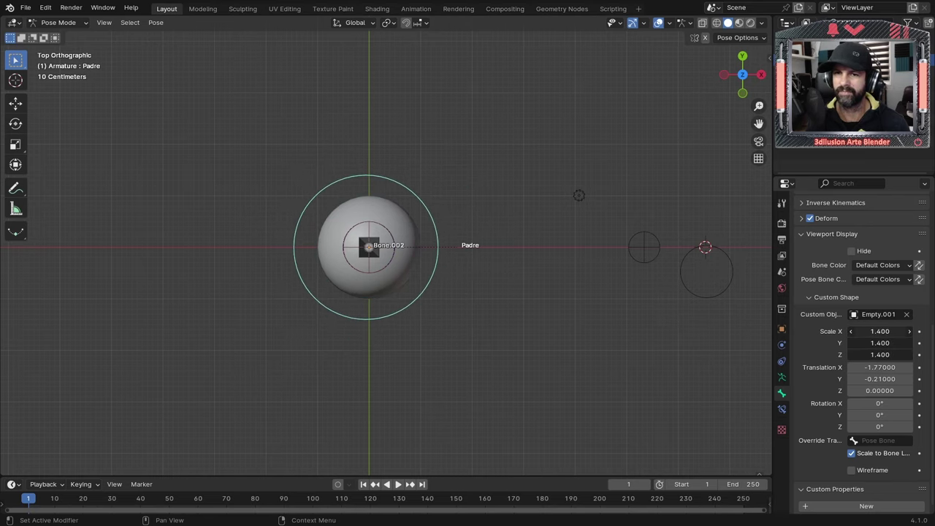
- Offset the Padre shape to translation -1.73, 0.2, -0.02 so it rings the sphere
middle_click_drag(449, 321, 449, 193)
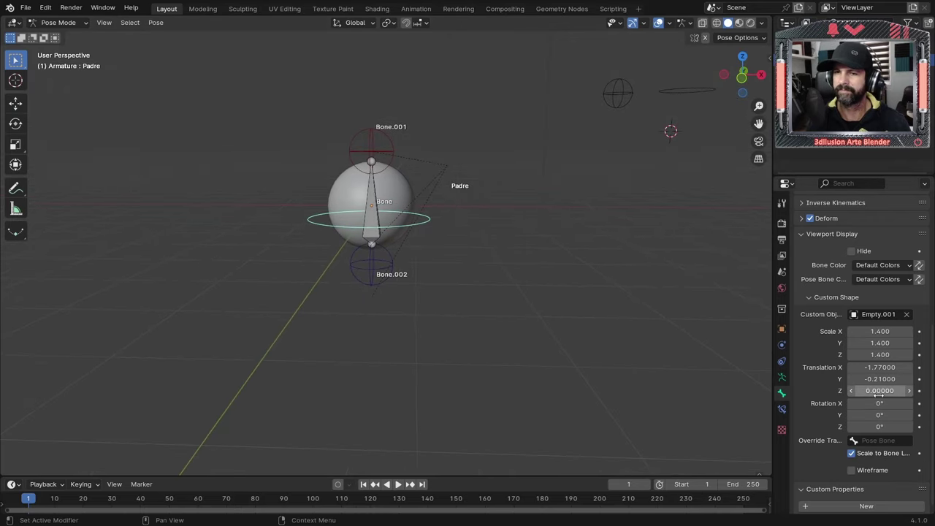
left_click_drag(880, 392, 862, 392)
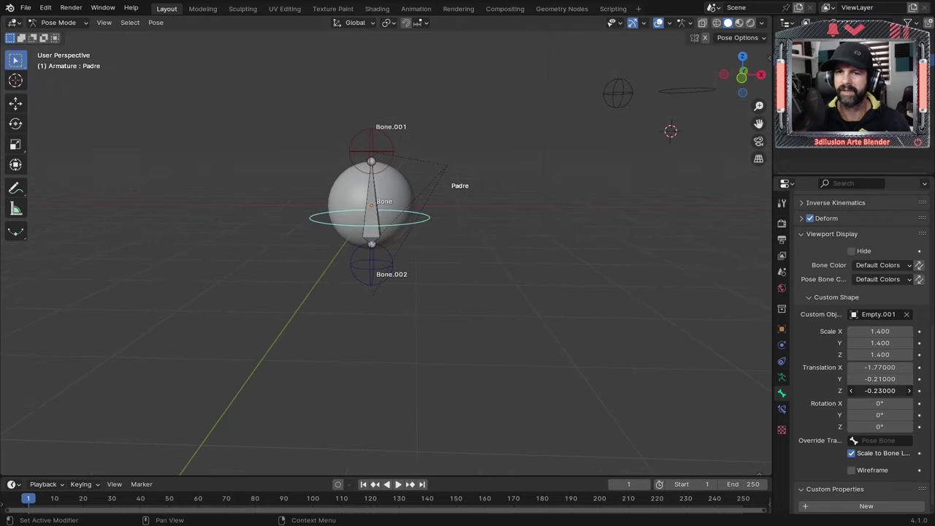
left_click_drag(880, 380, 899, 379)
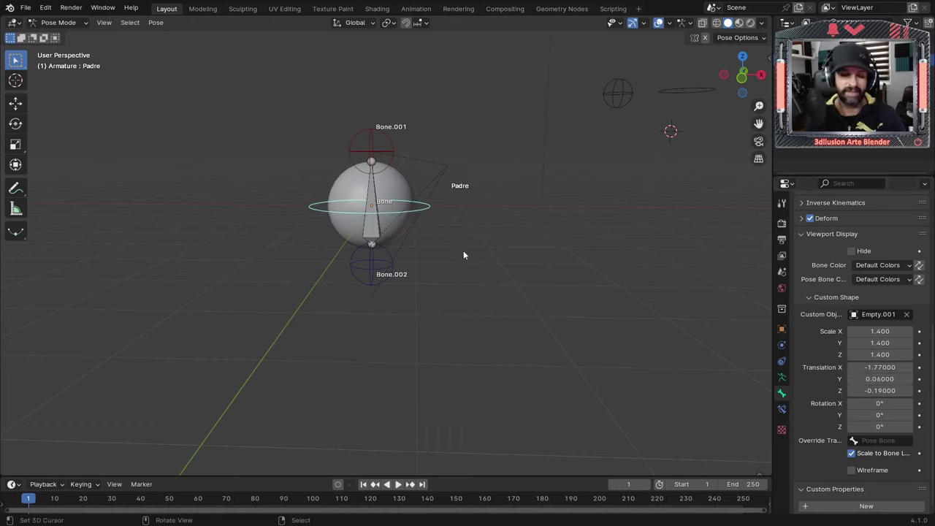
mouse_move(520, 192)
middle_mouse_down()
mouse_move(427, 244)
mouse_move(502, 321)
middle_mouse_up()
left_click_drag(880, 367, 895, 390)
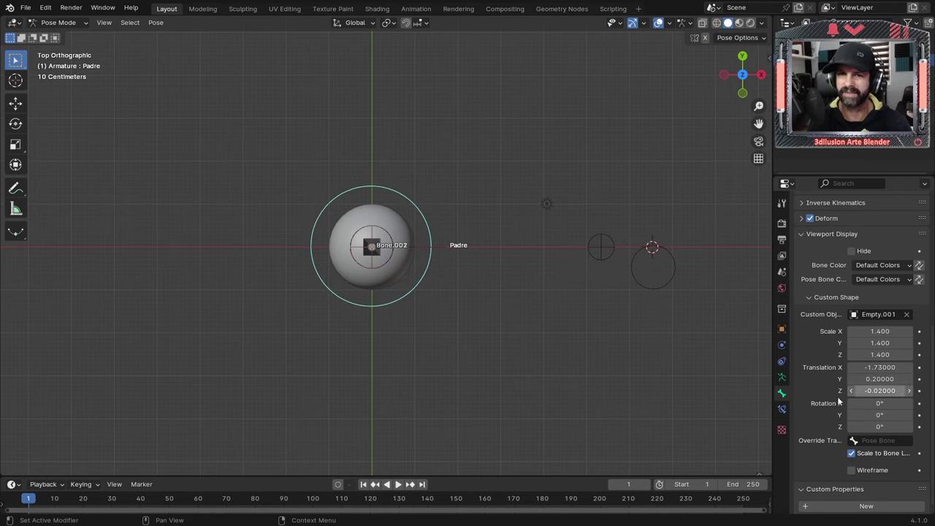
mouse_move(556, 326)
middle_mouse_down()
mouse_move(477, 280)
mouse_move(431, 229)
middle_mouse_up()
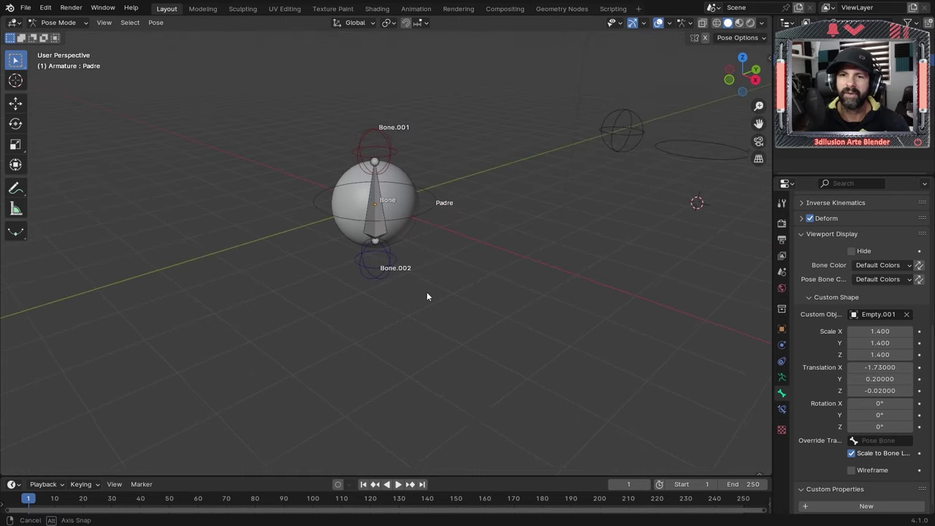
left_click(421, 218)
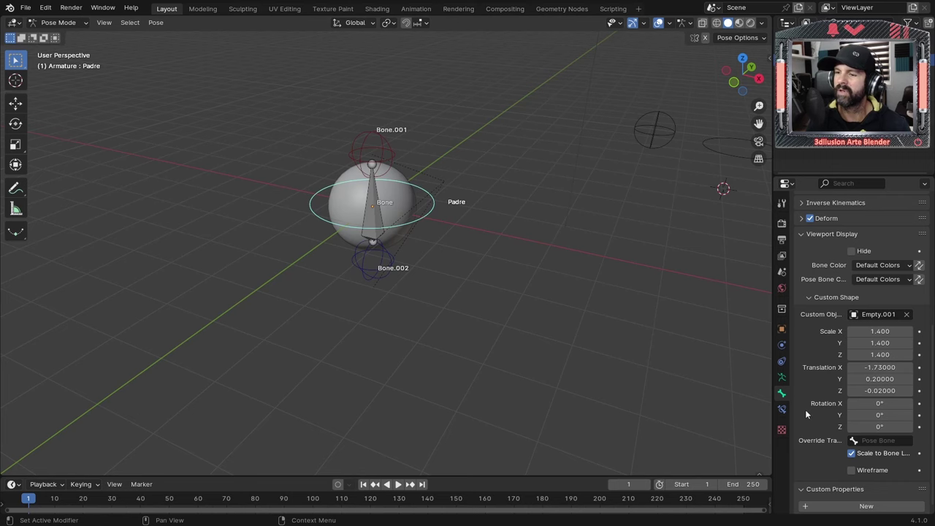
- Colour the Padre control green with the 03 Theme Color Set
left_click(878, 265)
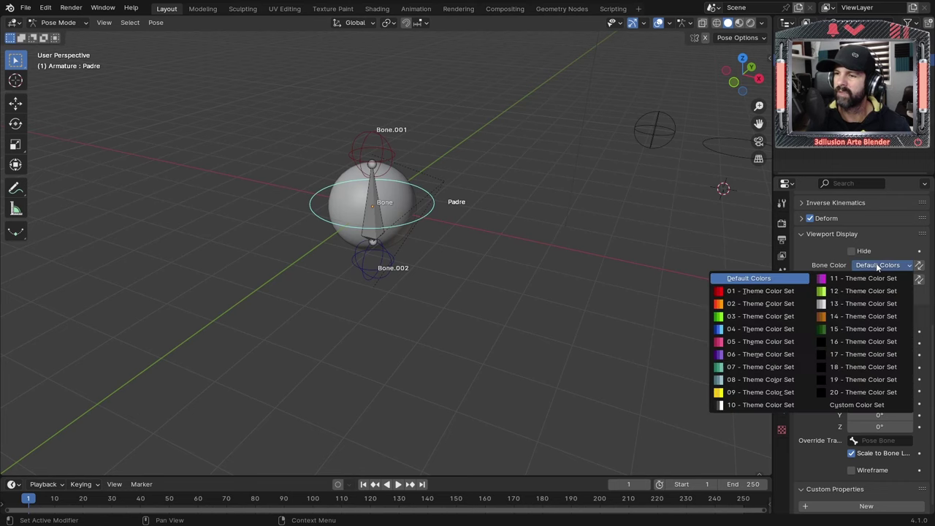
left_click(763, 302)
mouse_move(605, 304)
middle_mouse_down()
mouse_move(596, 241)
mouse_move(503, 247)
middle_mouse_up()
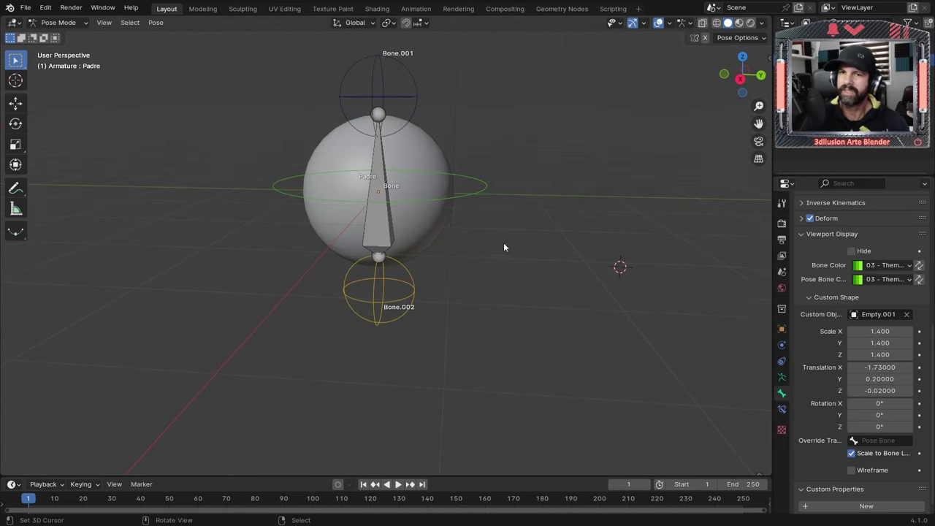
middle_click_drag(413, 217, 449, 194)
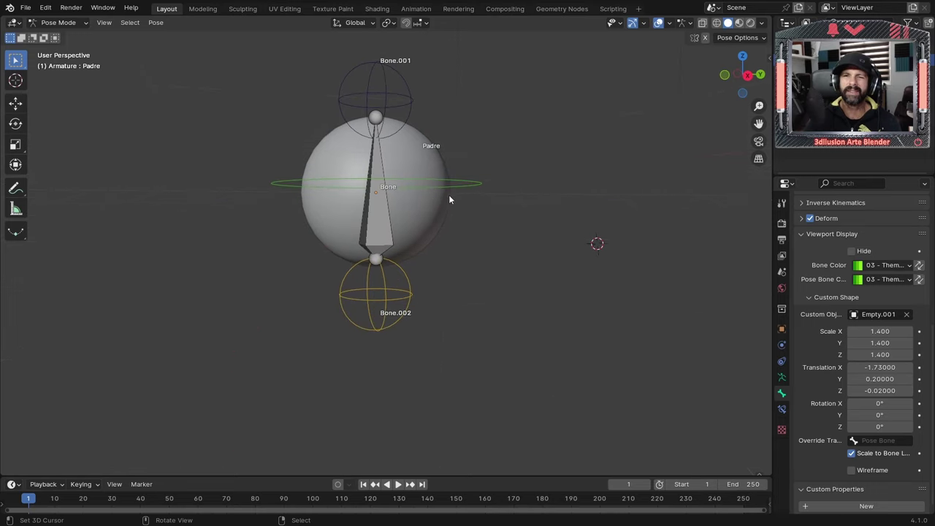
- Hide the main Bone inside the sphere and view the rig from the front
left_click(382, 221)
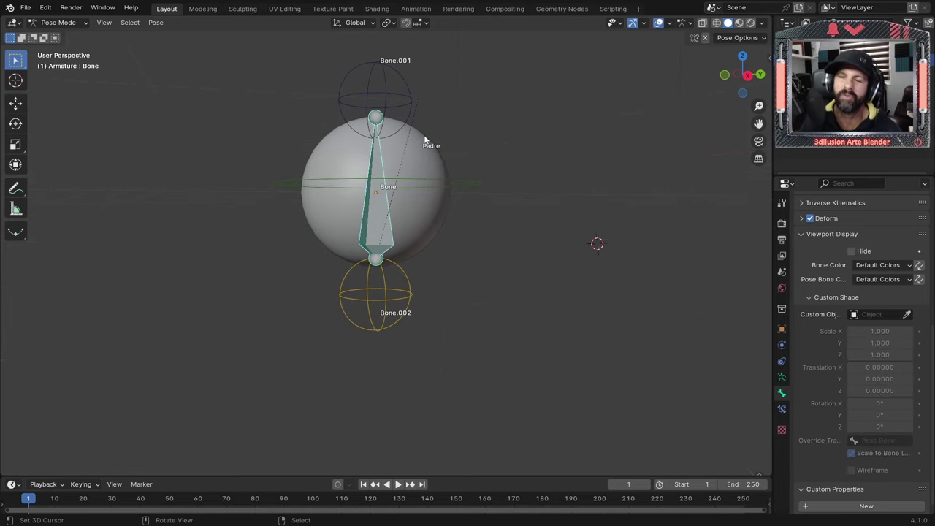
left_click(851, 250)
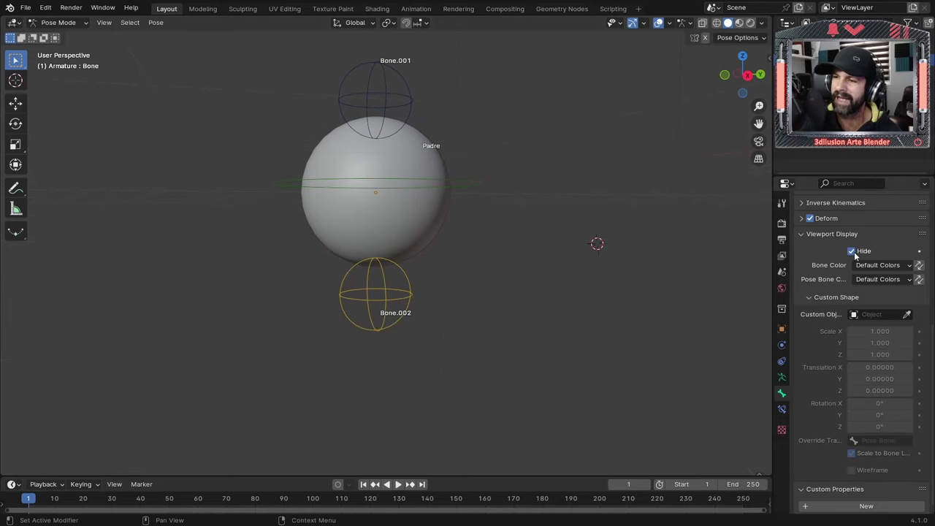
middle_click_drag(488, 317, 469, 328)
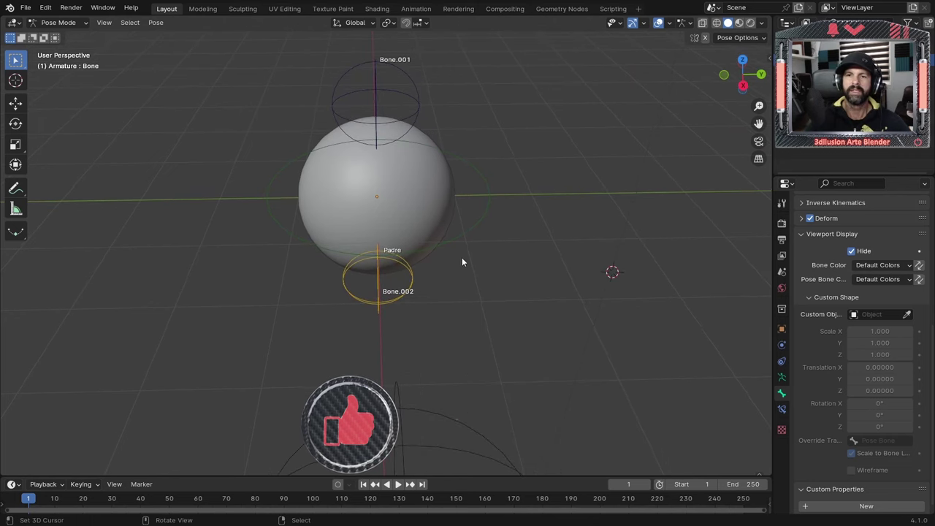
key("KP_1")
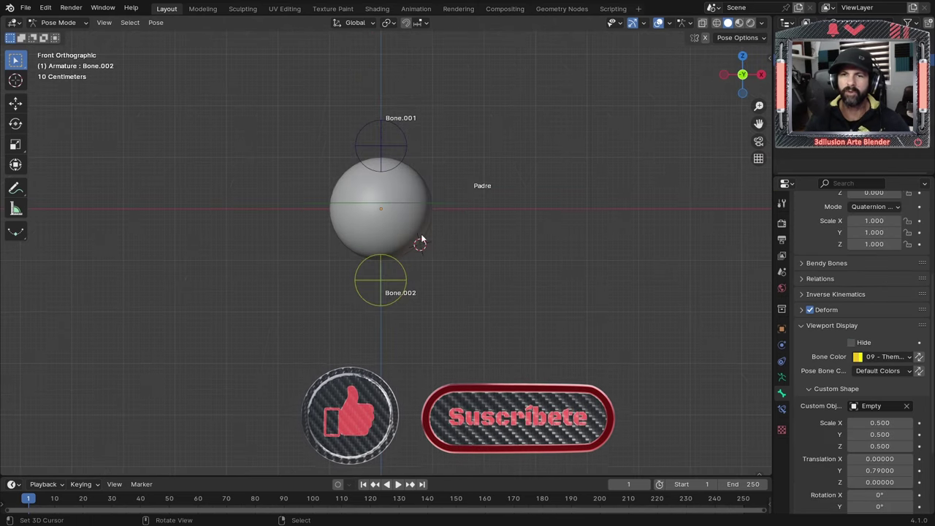
left_click(391, 140)
key("g")
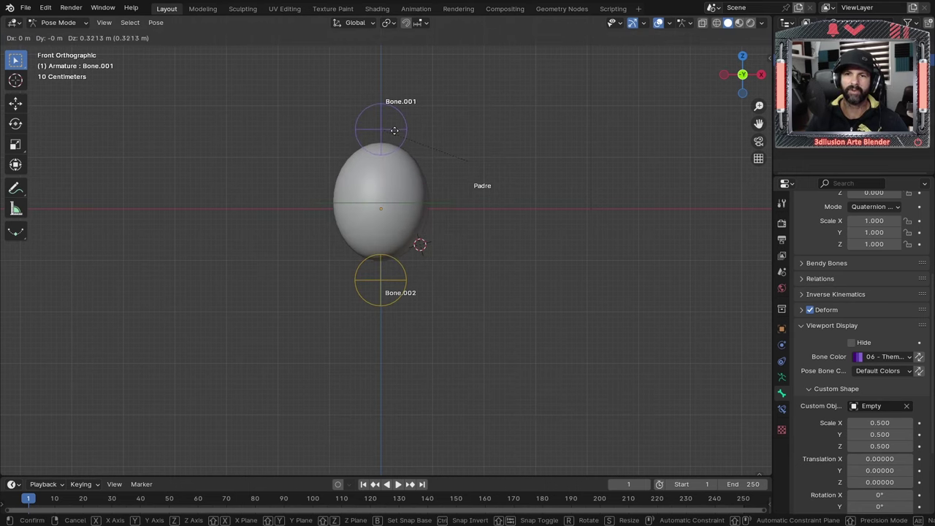
left_click(395, 143)
left_click(404, 290)
key("g")
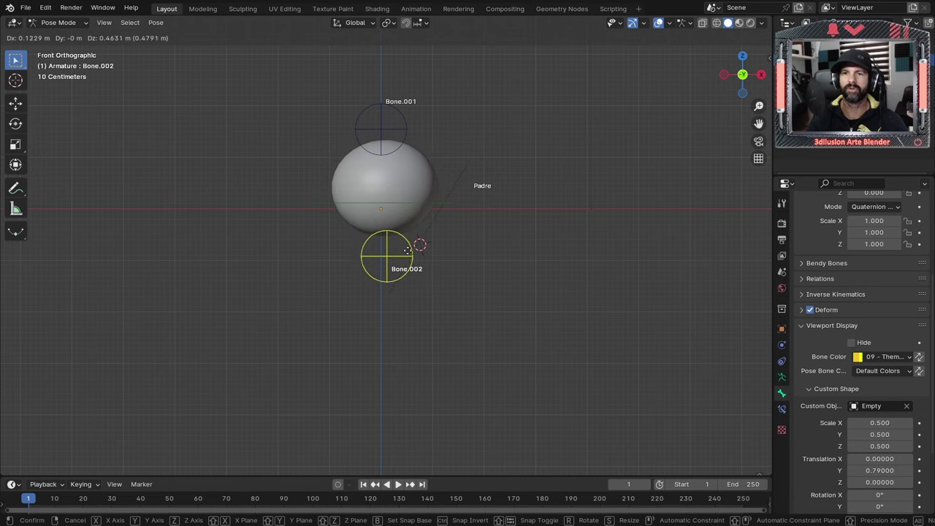
key("Escape")
left_click(426, 202)
key("g")
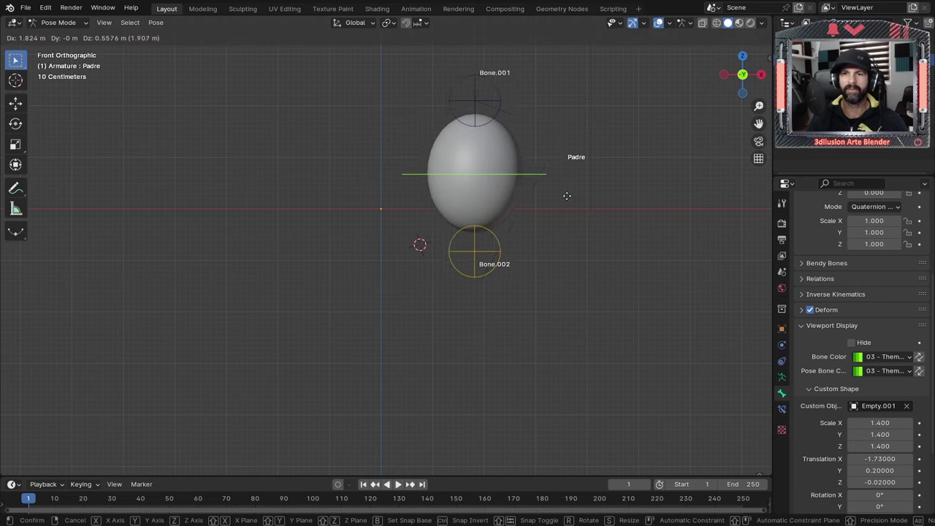
left_click(544, 201)
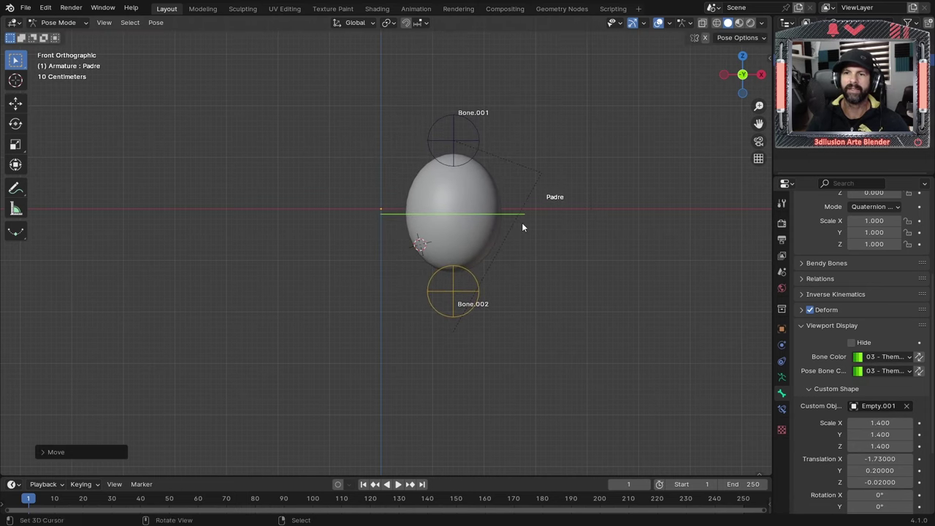
key("ctrl+z")
left_click(381, 280)
key("g")
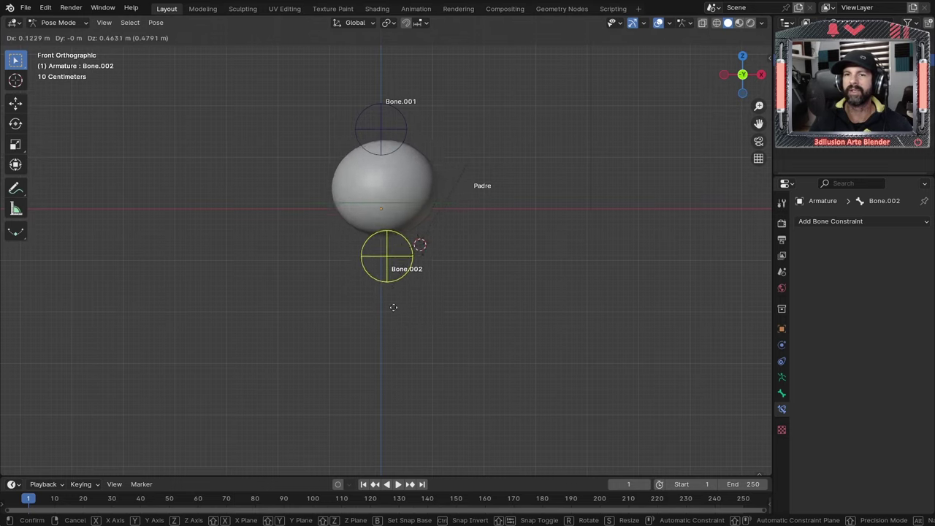
right_click(411, 325)
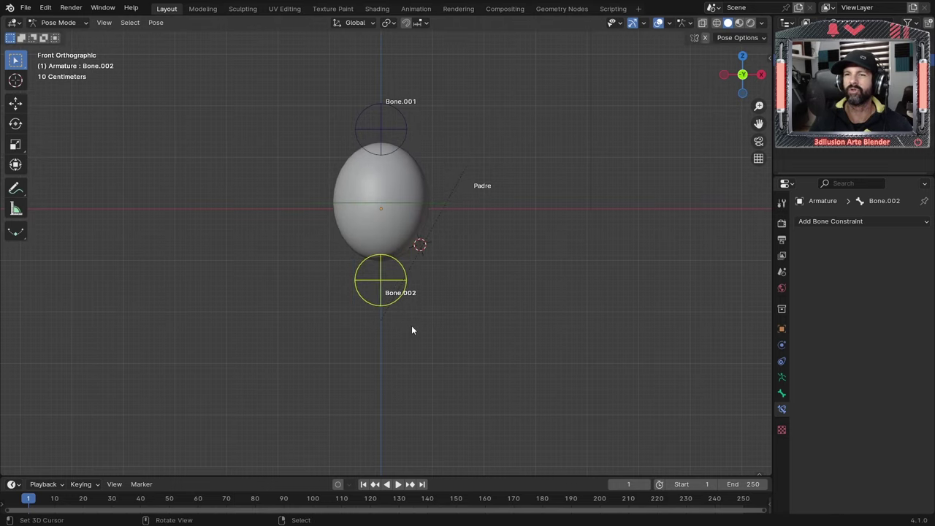
left_click(435, 200)
mouse_move(435, 199)
middle_mouse_down()
mouse_move(429, 292)
mouse_move(499, 197)
middle_mouse_up()
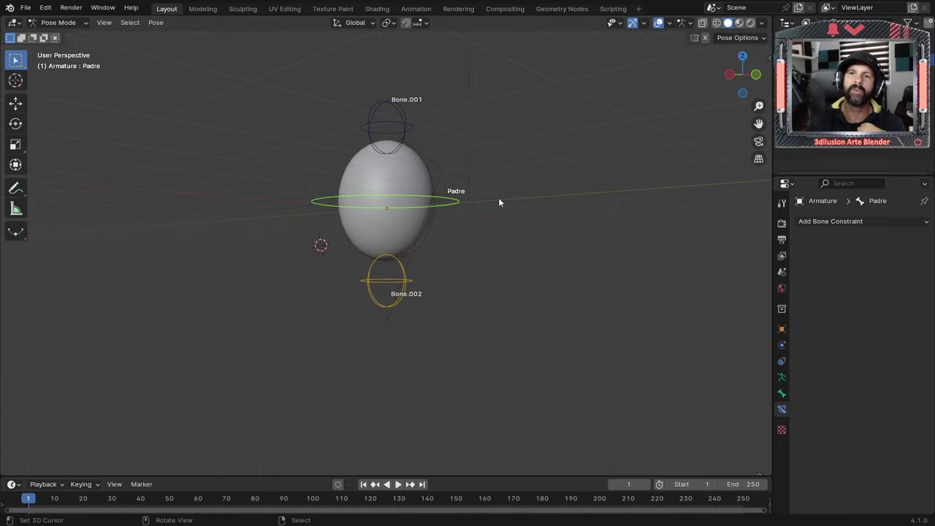
middle_click_drag(504, 239, 494, 282)
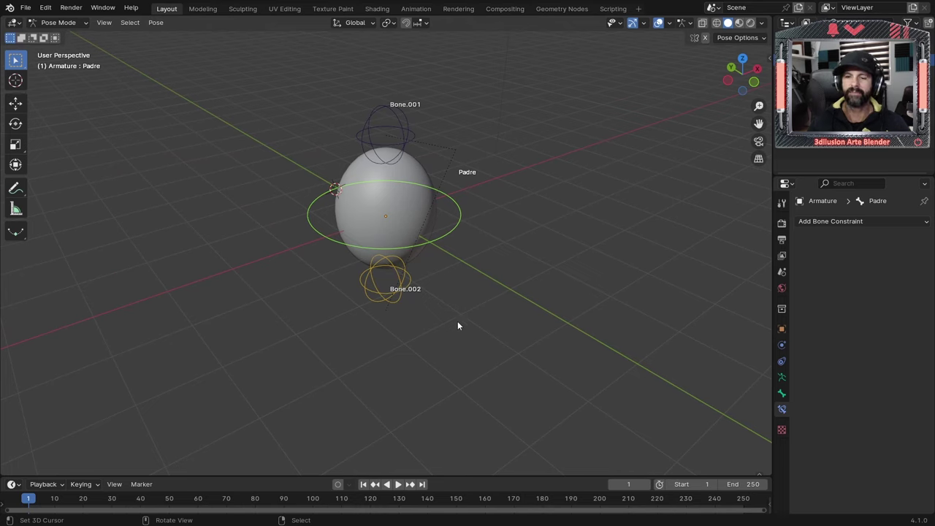
key("ctrl+z")
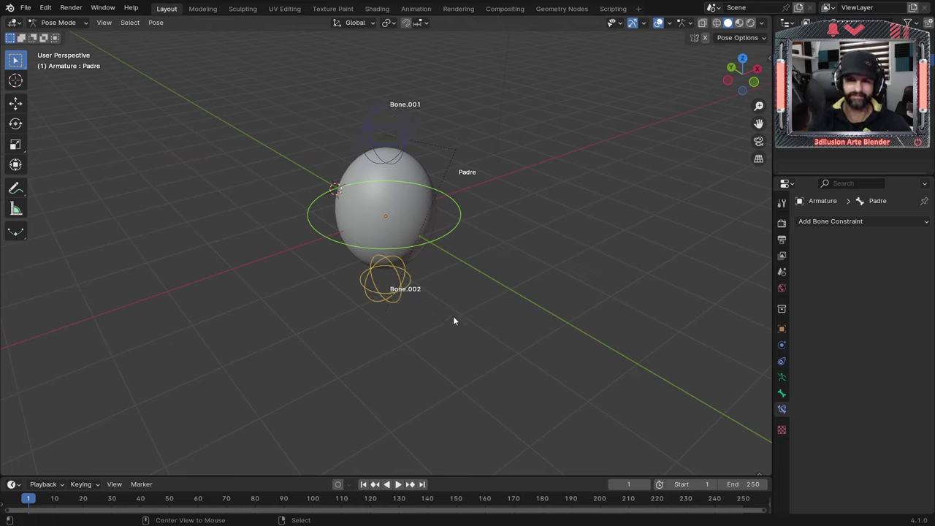
key("ctrl+z")
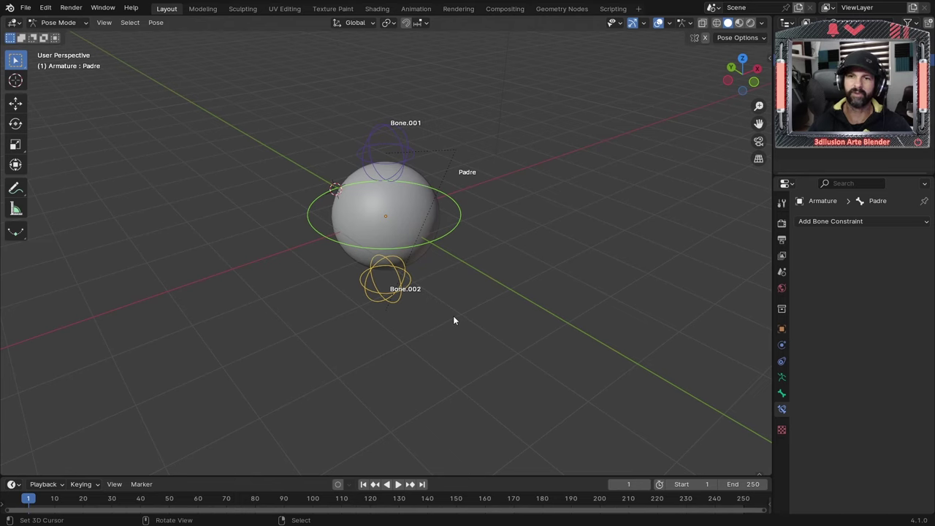
mouse_move(453, 320)
middle_mouse_down()
mouse_move(457, 211)
mouse_move(472, 199)
middle_mouse_up()
- Rename the top circle bone Bone.001 to TIRADOR SUPERIOR
left_click(416, 111)
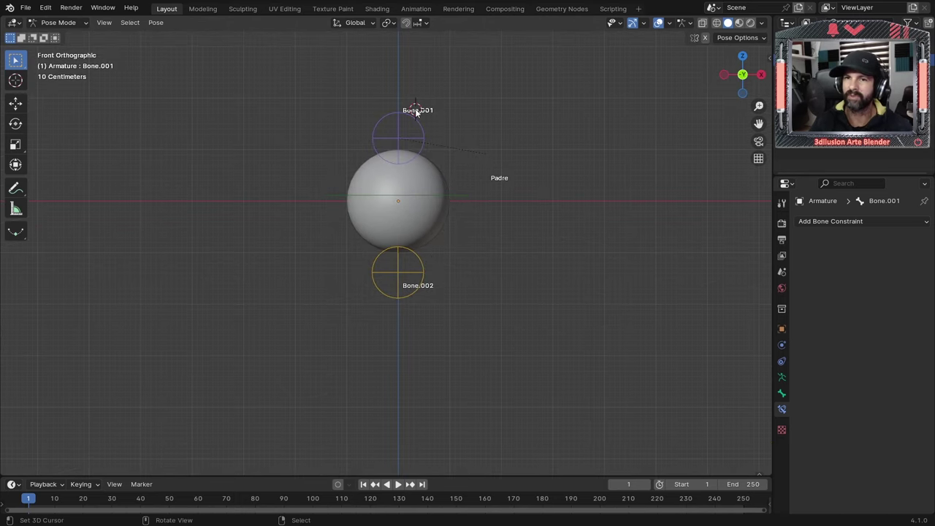
left_click(782, 393)
left_click(852, 222)
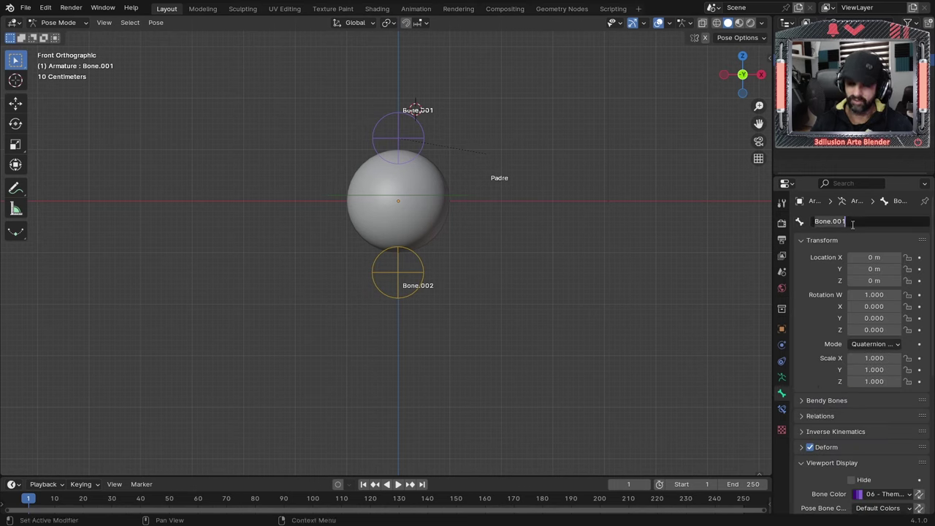
key("BackSpace")
type("TIRADOR SUPERIOR")
key("Return")
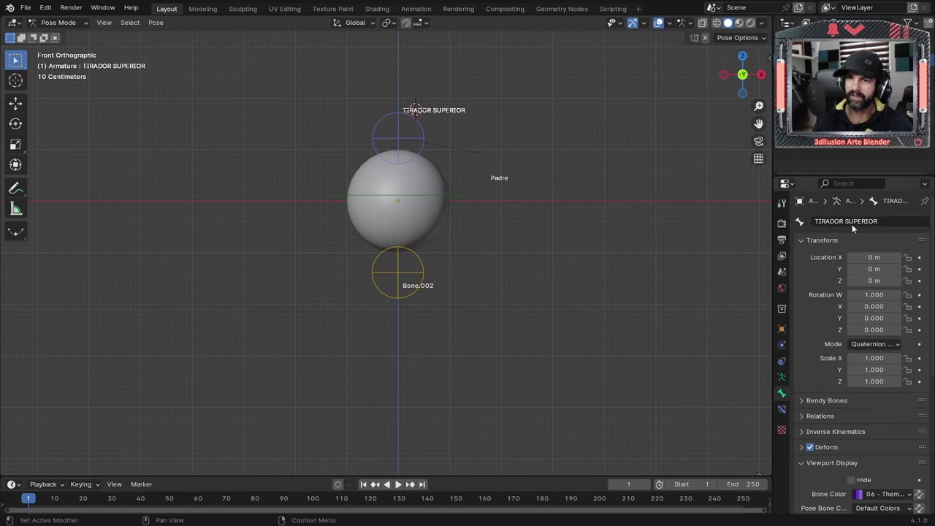
- Rename Bone.002 to TIRADOR INFERIOR and the Padre bone to TRANSFORMACIÓN
left_click(422, 287)
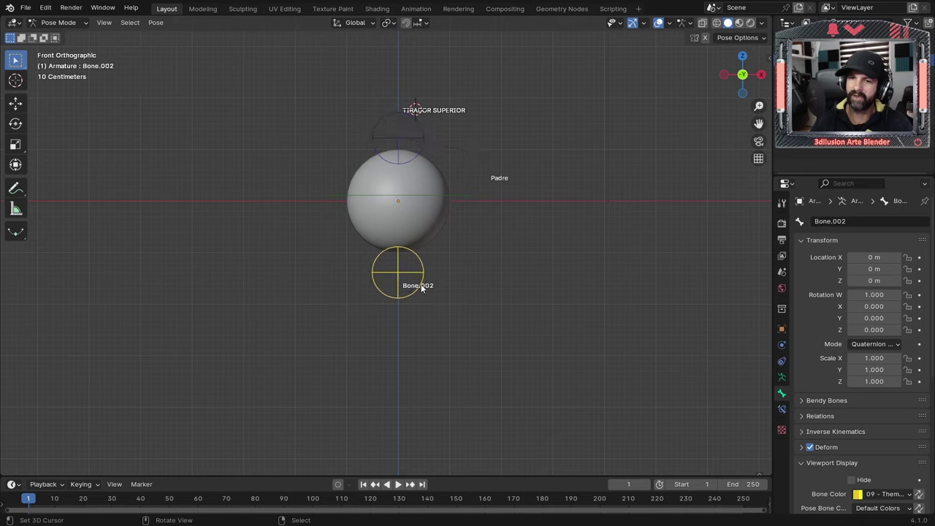
left_click(852, 221)
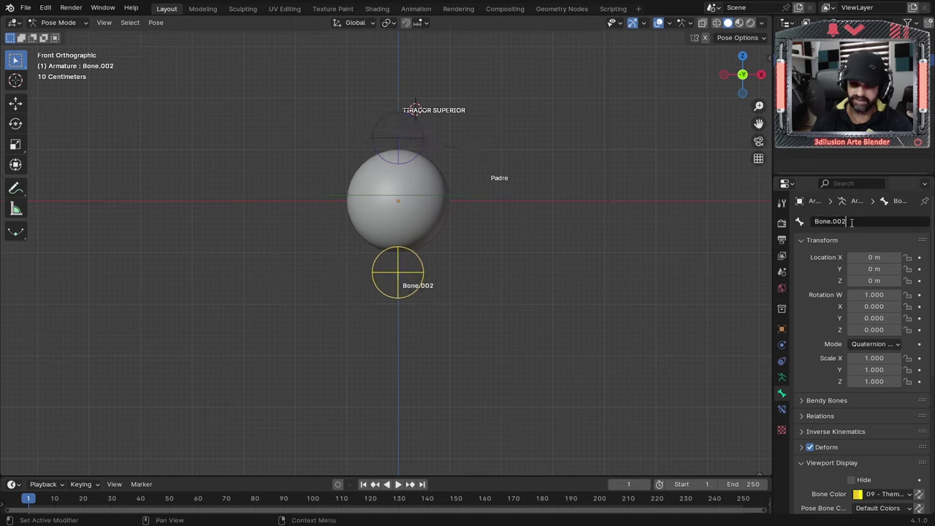
type("TIRADOR INFERIOR")
key("Return")
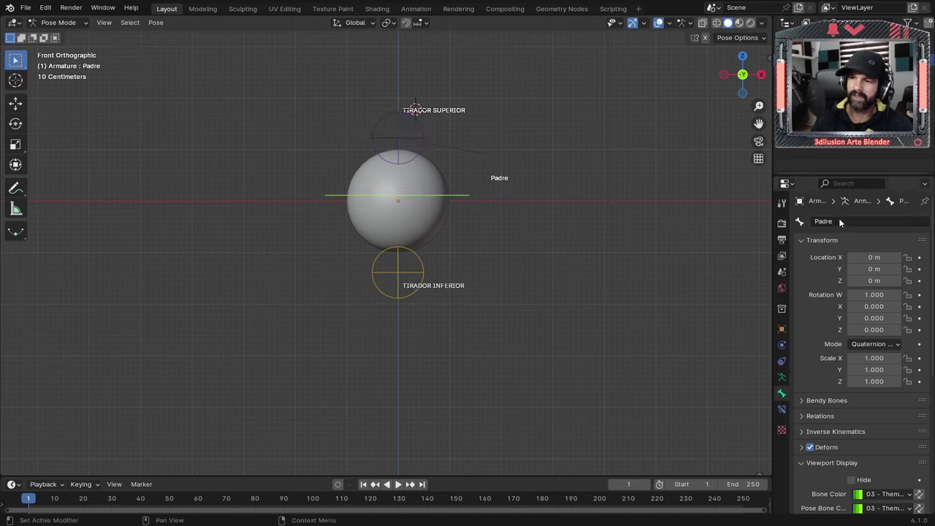
left_click(840, 221)
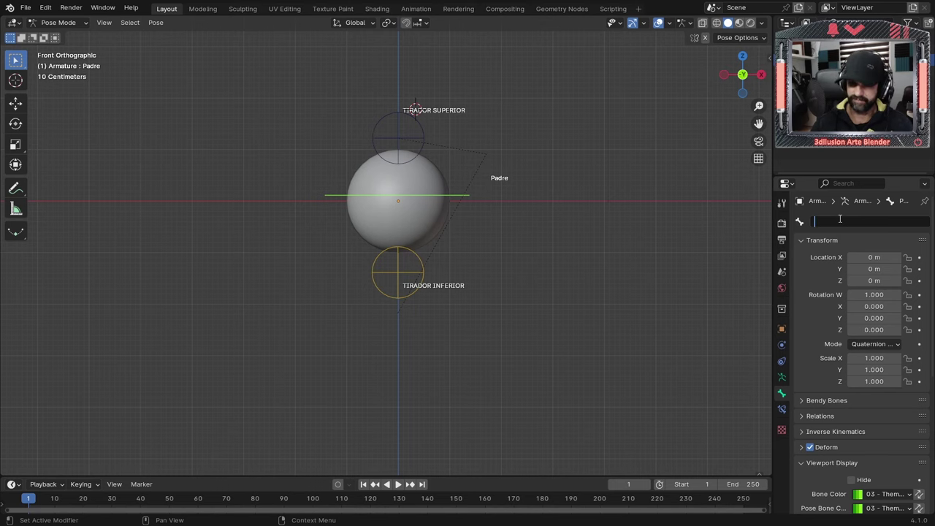
type("TRANSFORMACIÓN")
key("Return")
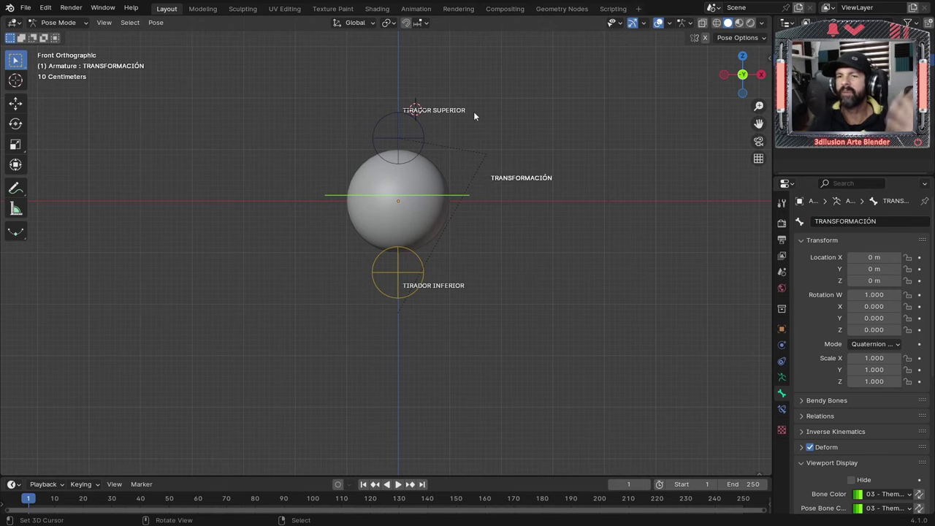
middle_click_drag(494, 186, 575, 291)
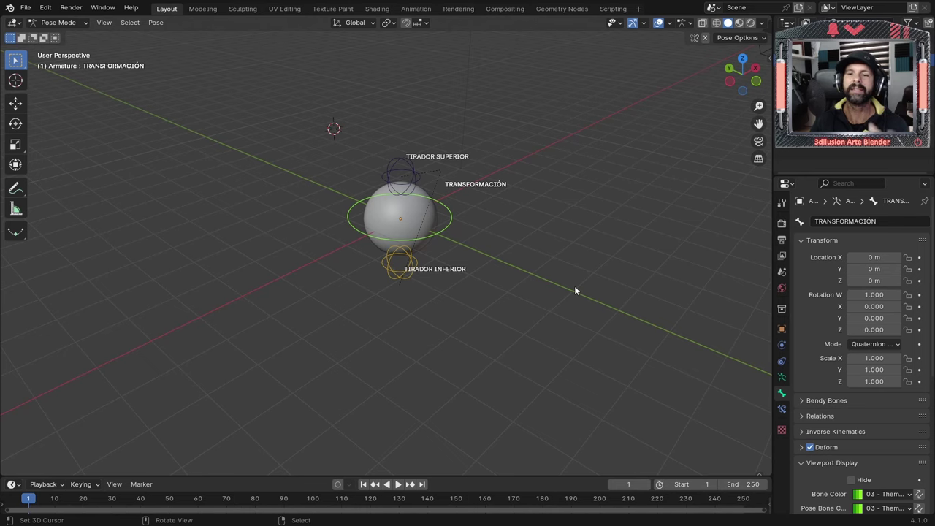
scroll(574, 290, "up", 2)
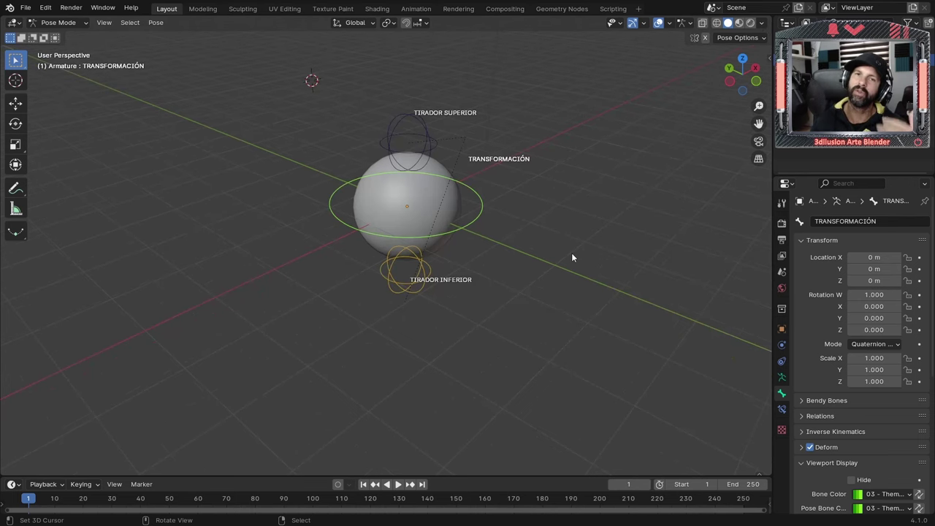